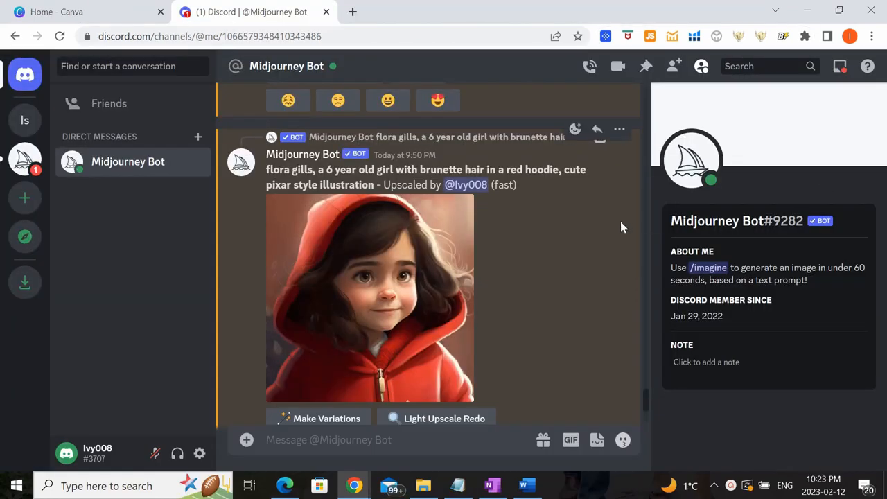
scroll(620, 222, "down", 4)
scroll(621, 227, "down", 1)
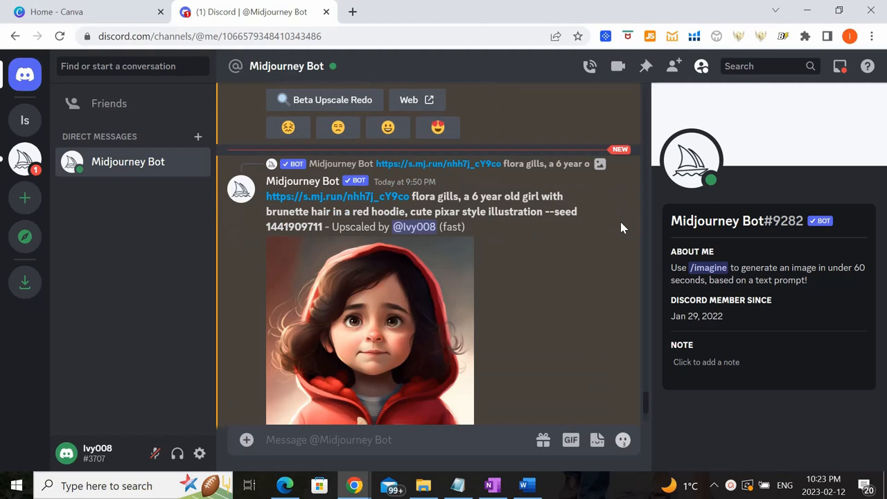
scroll(621, 228, "down", 1)
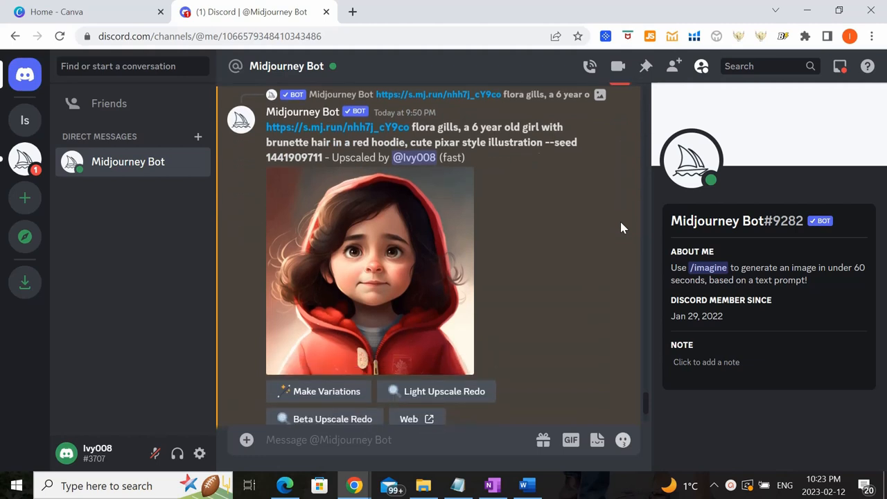
scroll(620, 227, "down", 1)
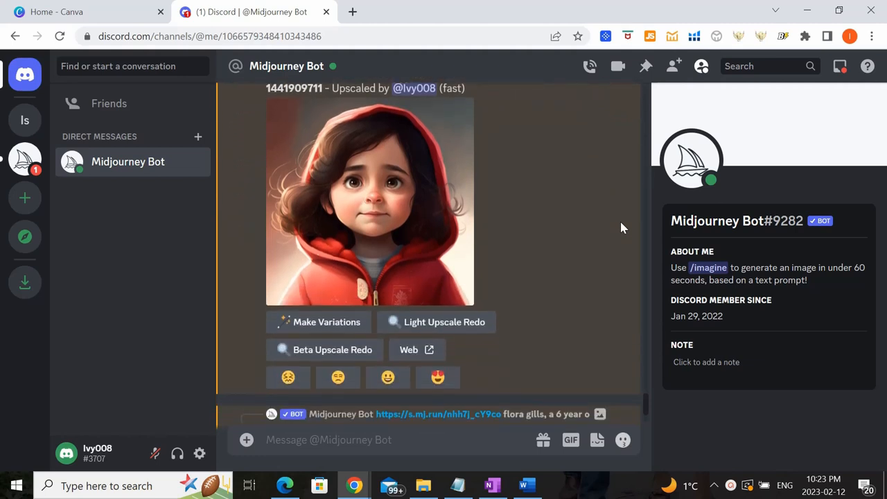
scroll(621, 227, "down", 2)
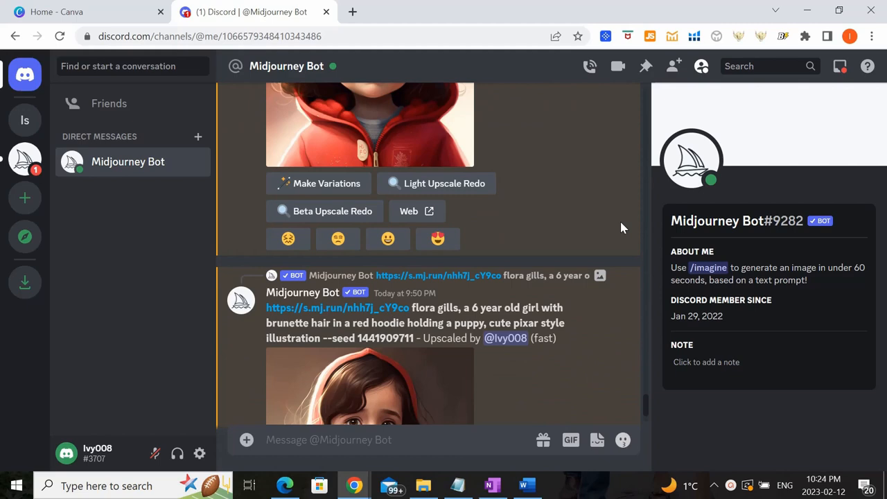
scroll(621, 227, "down", 1)
scroll(621, 227, "down", 1)
scroll(620, 227, "down", 1)
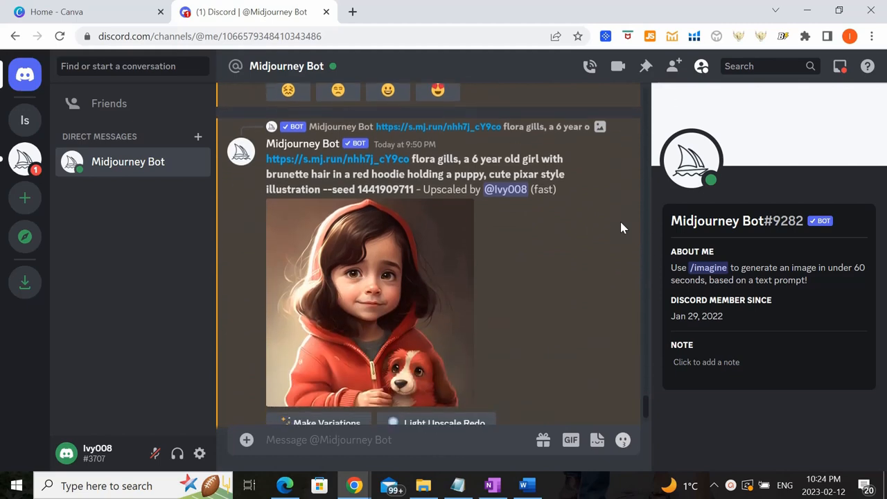
scroll(621, 227, "down", 1)
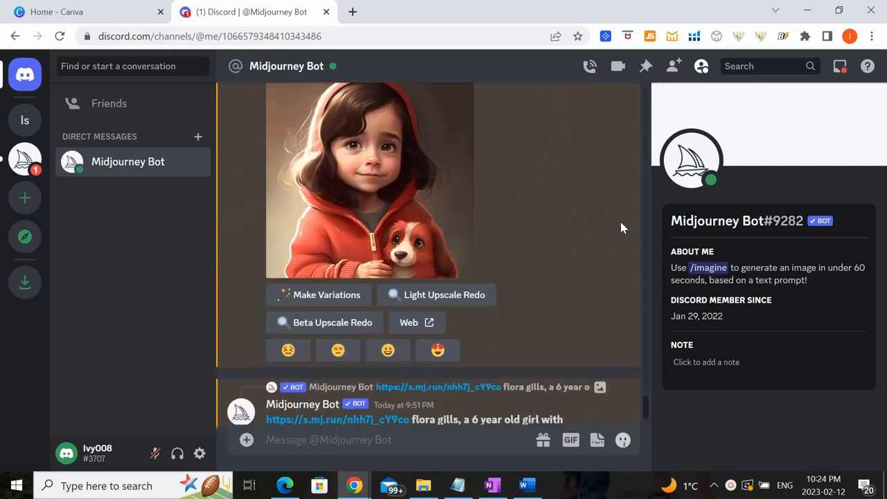
scroll(621, 225, "down", 1)
scroll(620, 224, "down", 1)
scroll(621, 225, "down", 2)
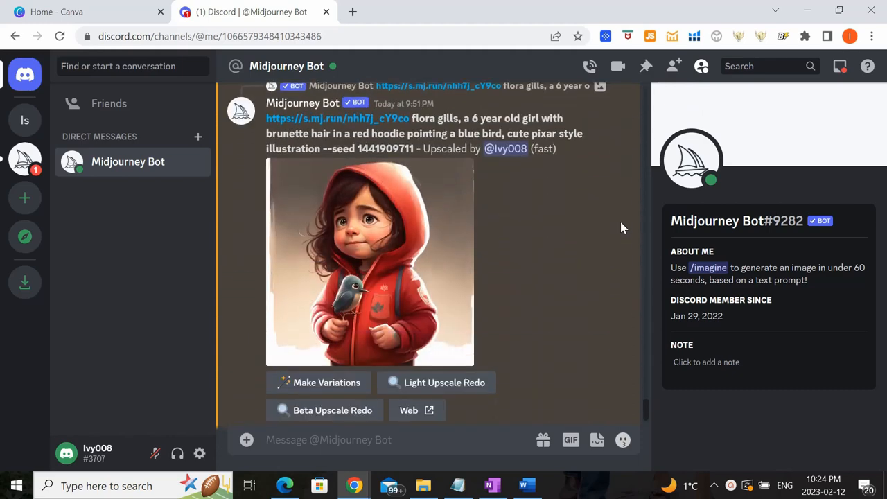
scroll(621, 224, "down", 1)
scroll(621, 227, "down", 5)
scroll(620, 228, "down", 5)
scroll(621, 227, "down", 5)
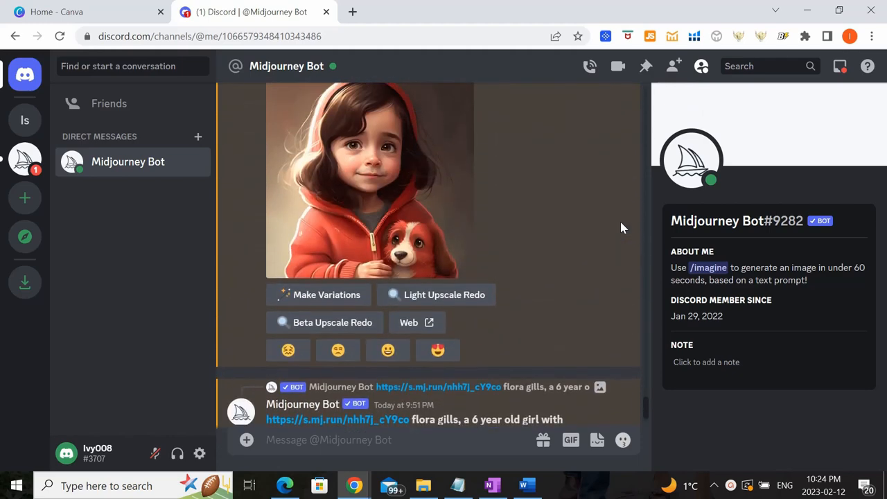
scroll(621, 228, "down", 5)
scroll(621, 227, "down", 3)
scroll(621, 227, "down", 3)
scroll(621, 227, "down", 3)
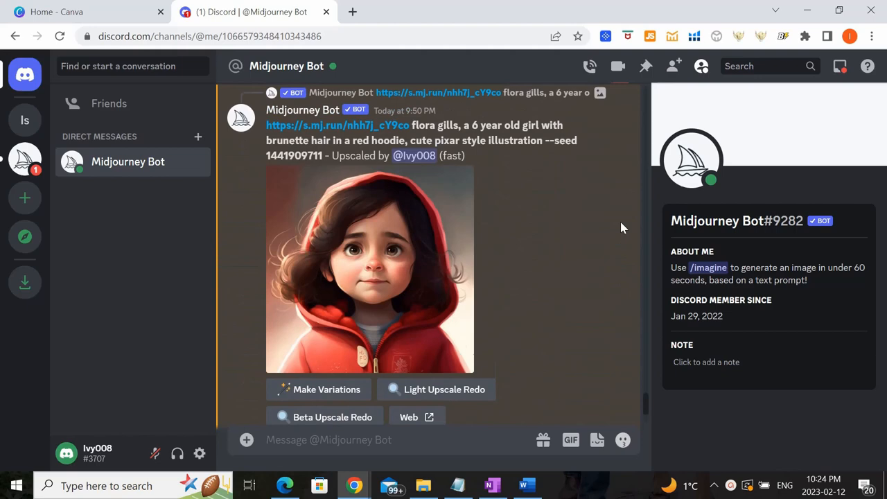
scroll(621, 227, "down", 3)
scroll(621, 227, "down", 4)
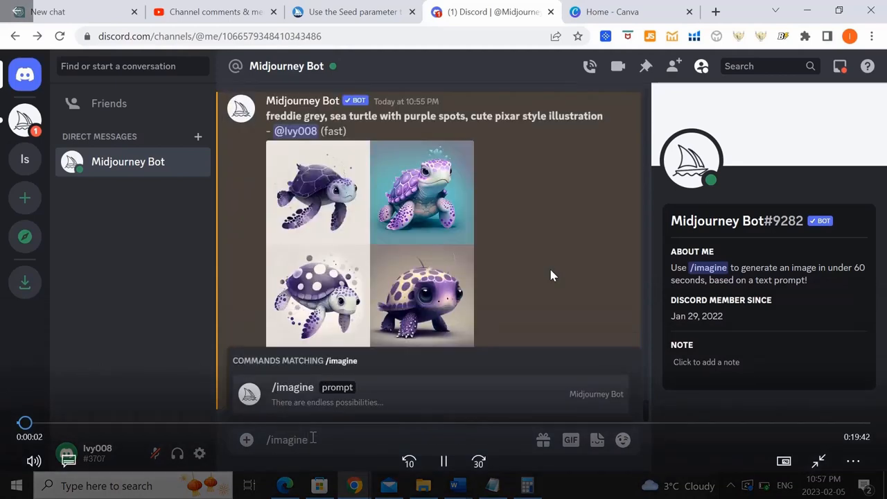
Submit an /imagine request for the emily walker Pixar-style hooded girl prompt.
key("Tab")
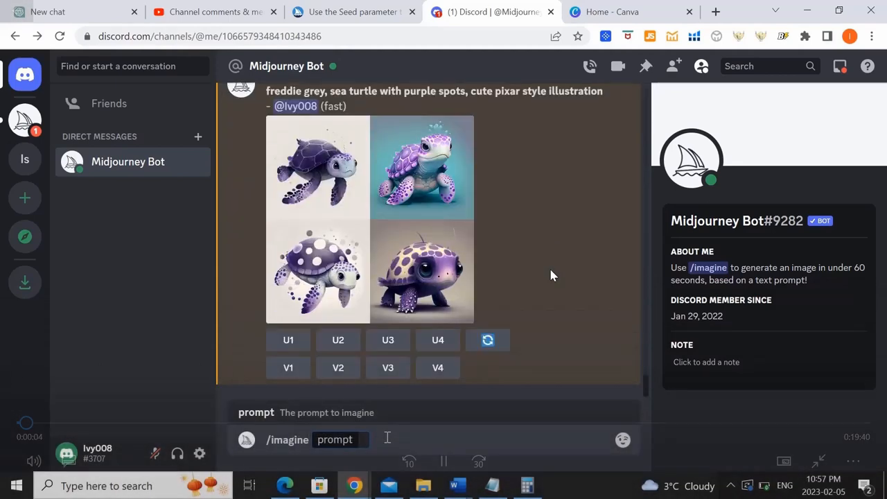
type("emil")
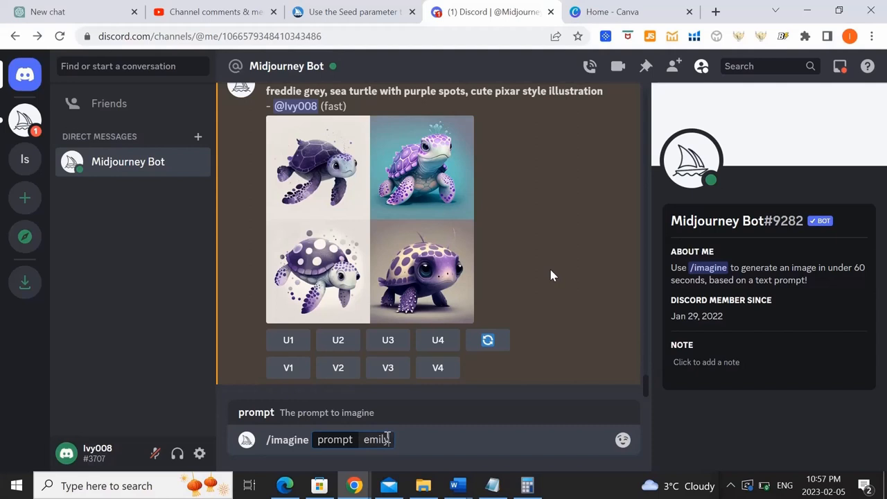
type("y walker")
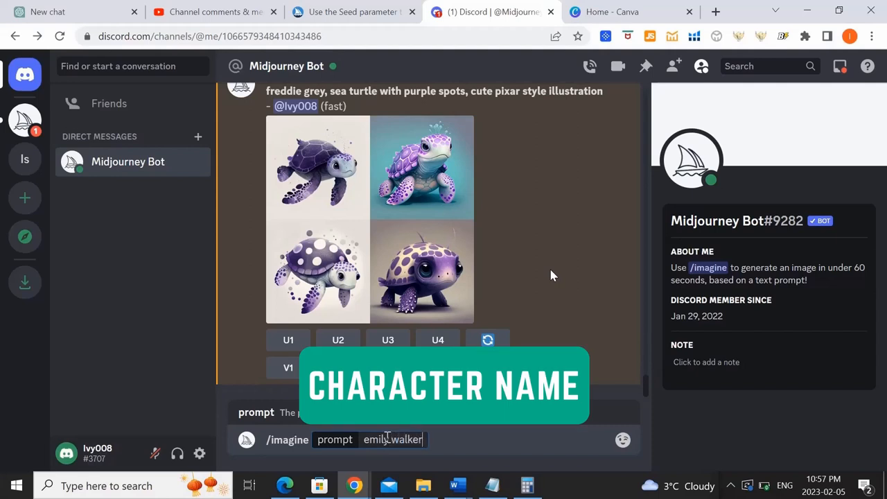
type(", a")
type(" be")
type("autify")
key("BackSpace")
type("u")
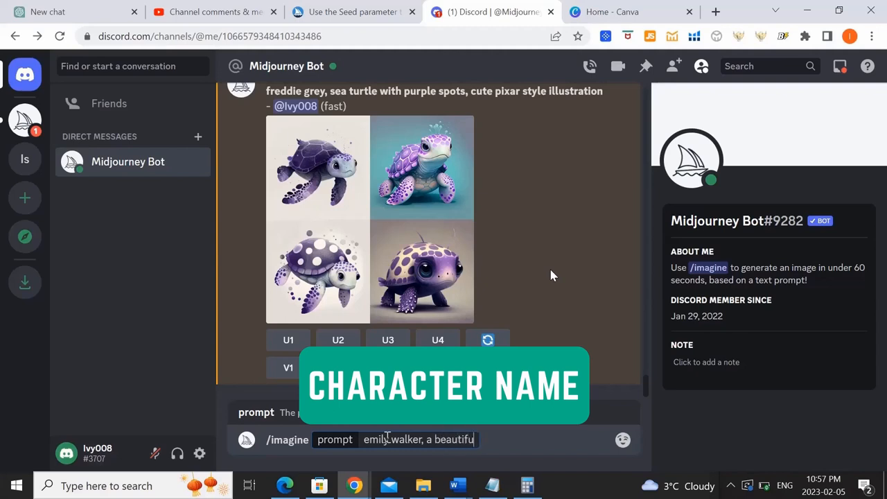
type("l 7 ")
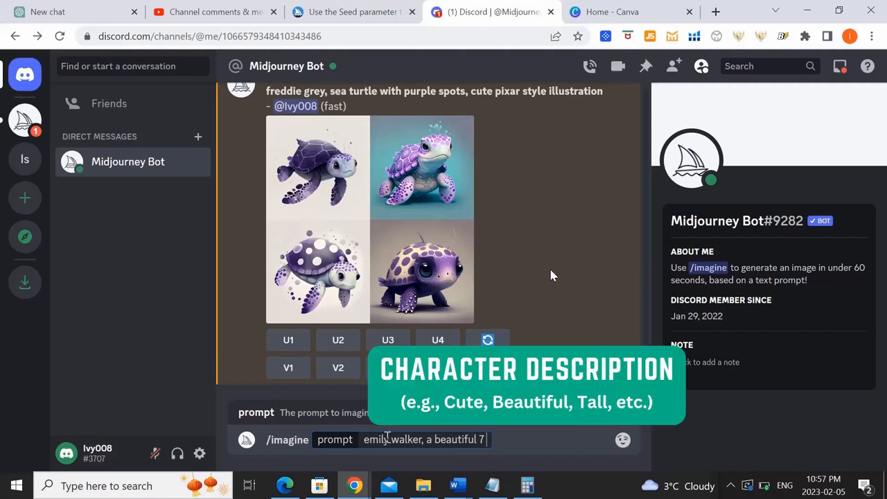
type("year old ")
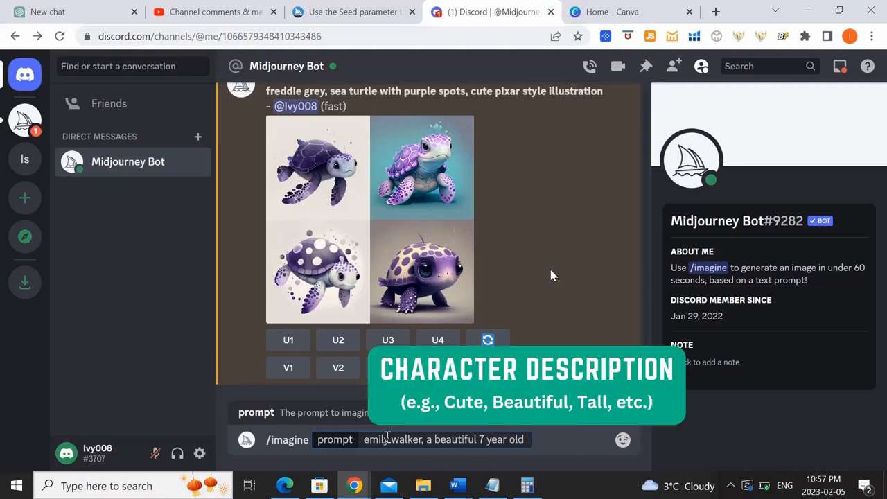
type("girl with wa")
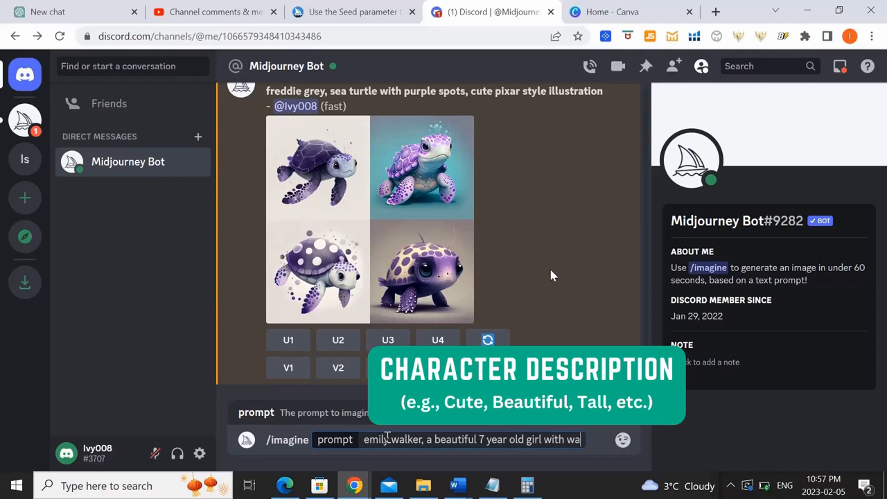
type("vy brown ha")
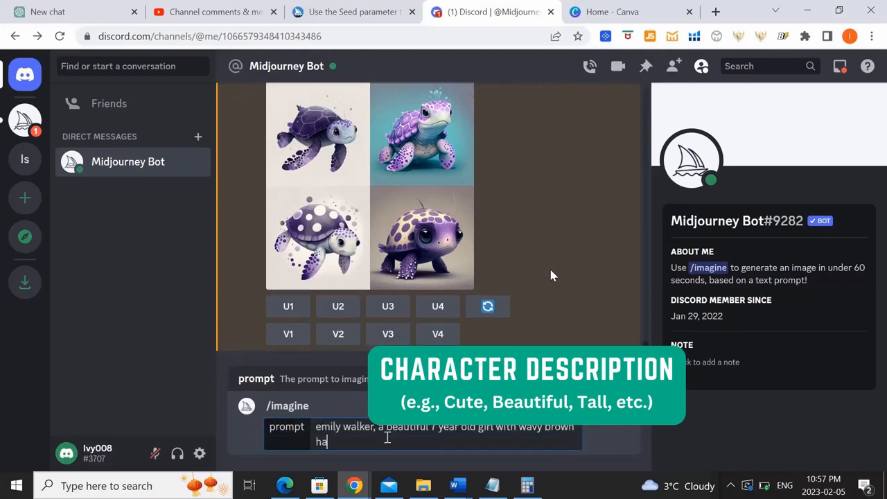
type("ir in a hood")
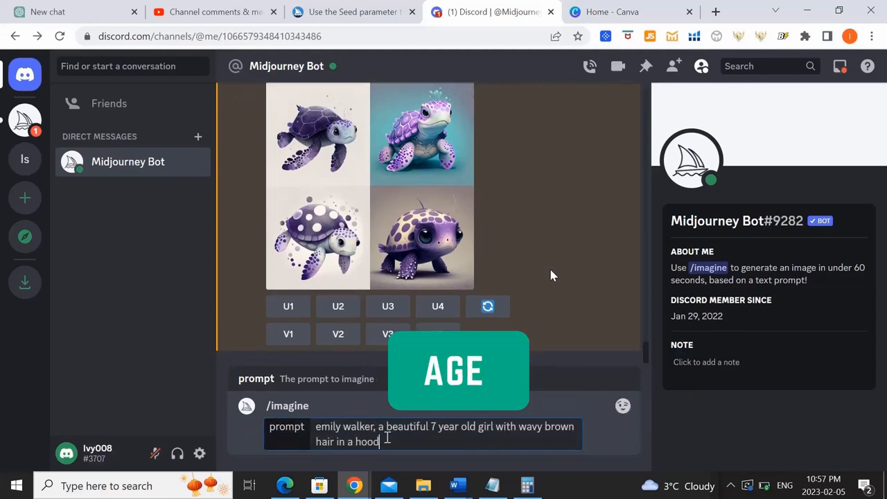
type("ie, ")
type("cute pi")
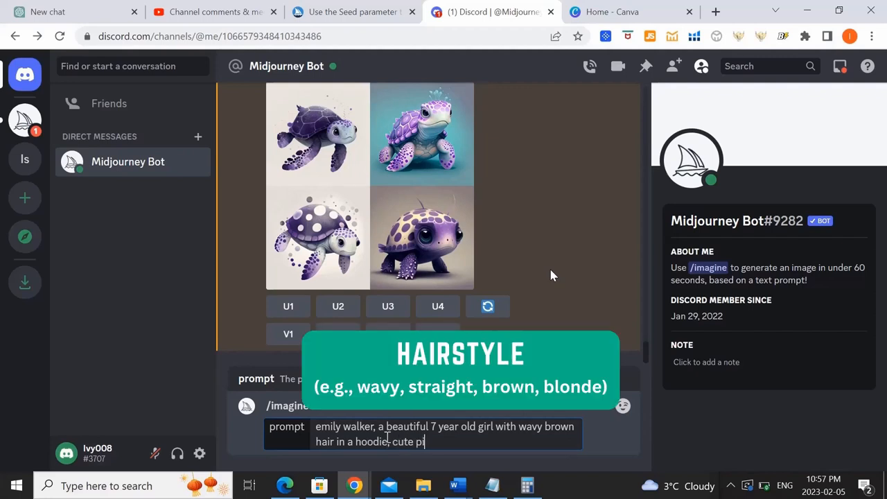
type("xar style illus")
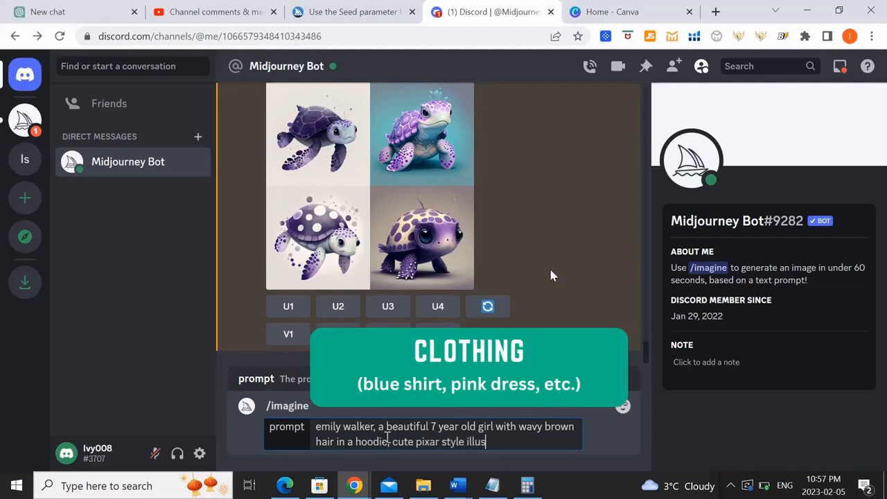
type("tration")
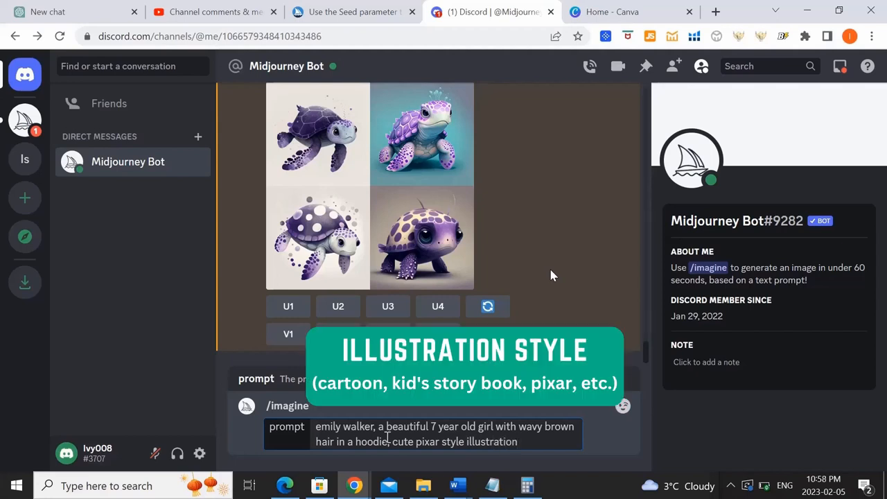
key("Return")
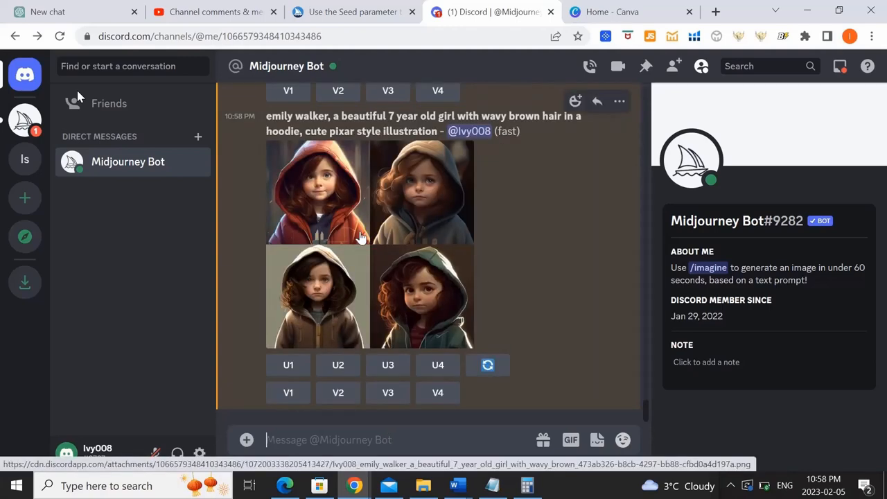
Preview the four-image grid, then upscale the top-left red-hooded girl with U1.
left_click(360, 238)
left_click(296, 375)
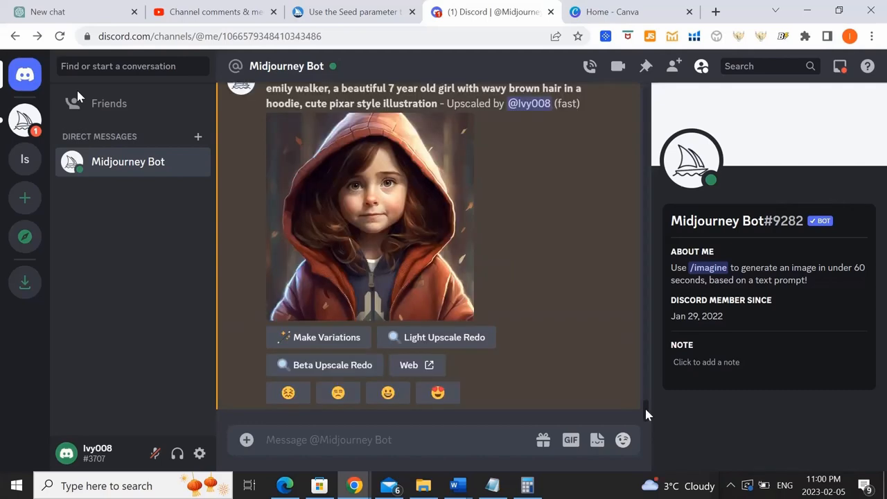
scroll(645, 413, "up", 3)
scroll(645, 412, "up", 2)
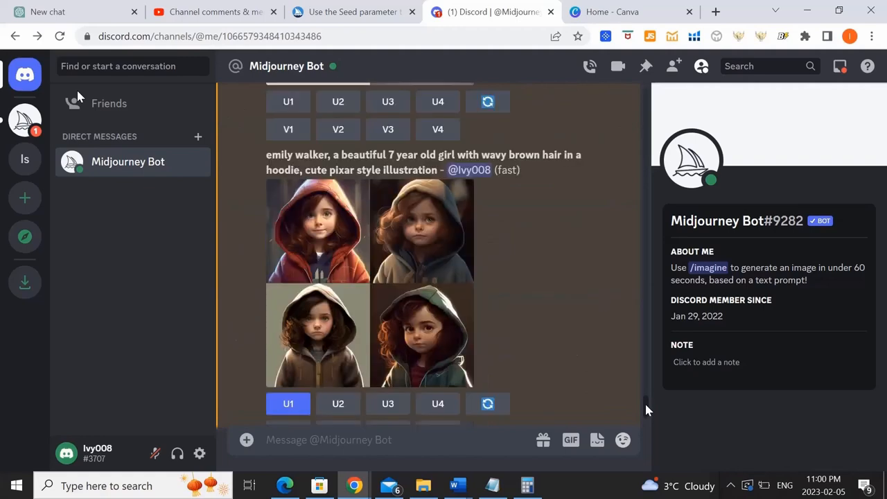
scroll(645, 410, "down", 5)
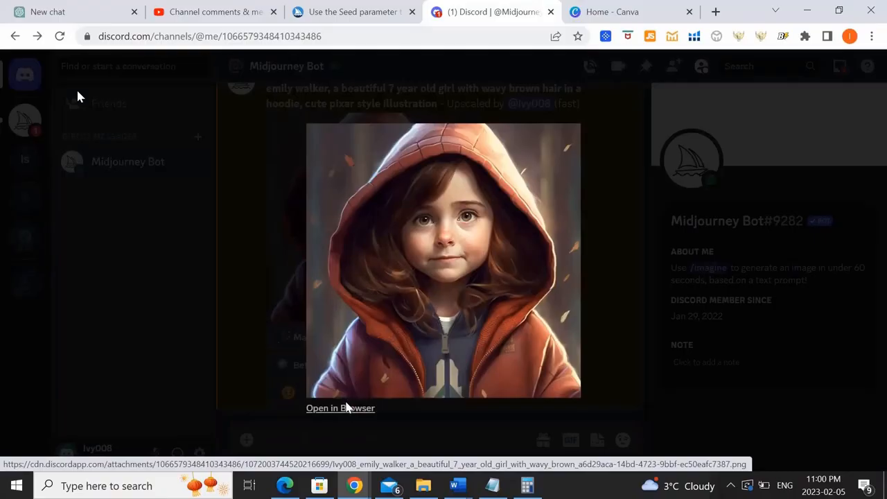
Open the upscaled girl image in its own tab, copy its image address, and return to the Discord chat.
left_click(344, 408)
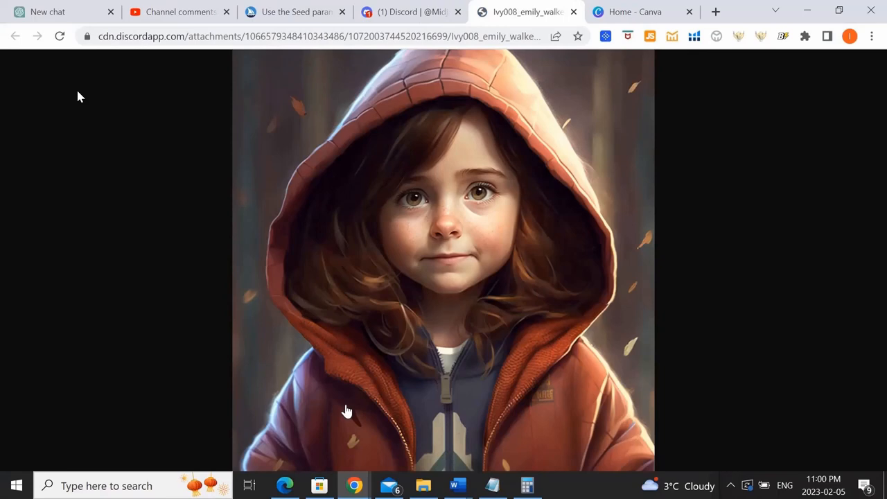
right_click(346, 411)
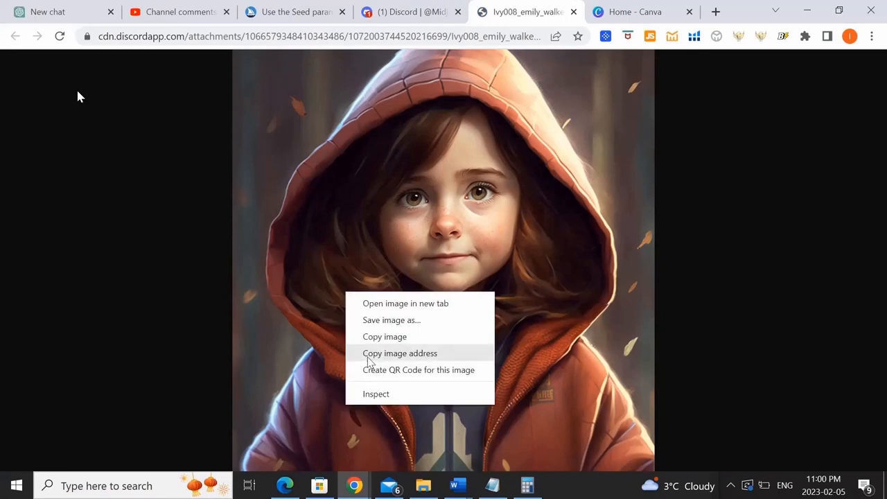
left_click(400, 354)
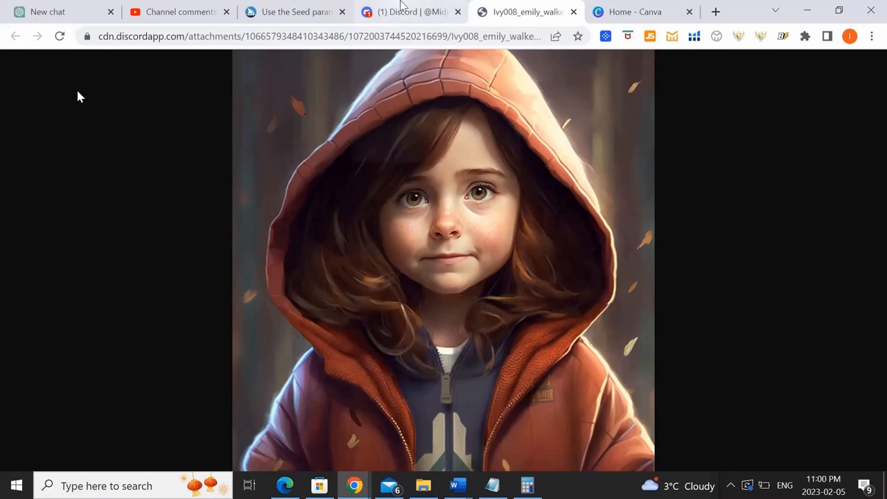
left_click(402, 8)
left_click(199, 258)
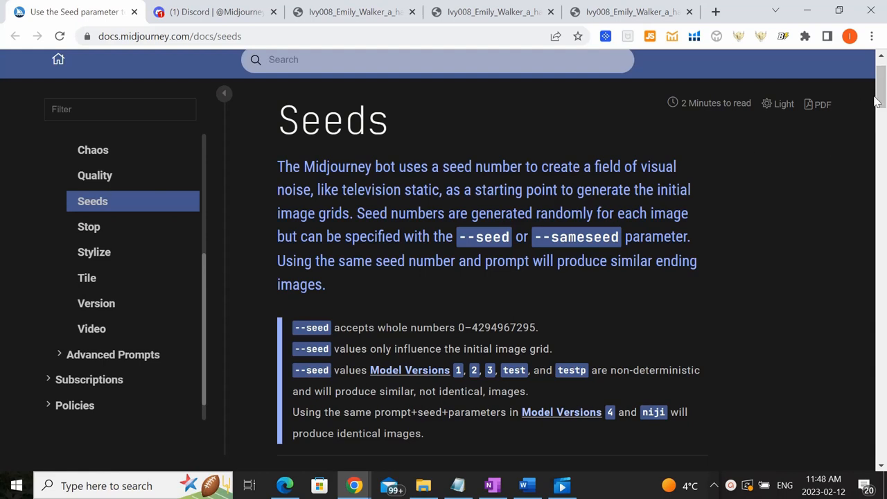
left_click_drag(881, 101, 881, 149)
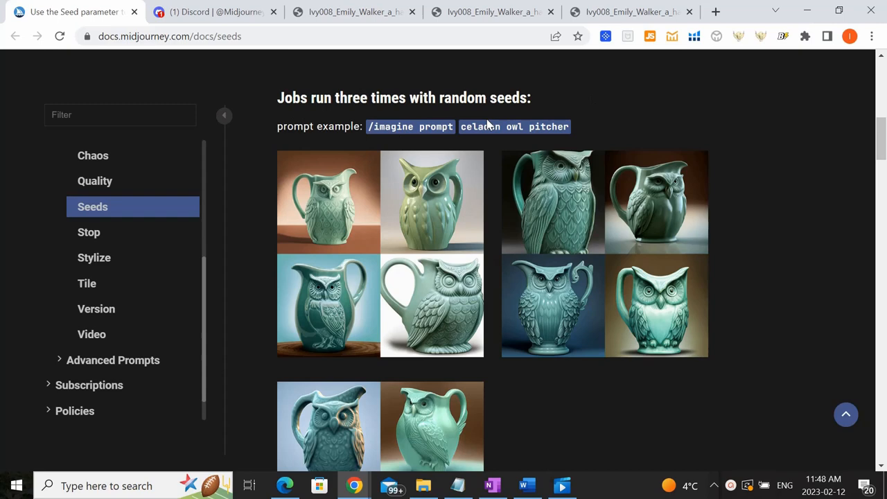
left_click_drag(507, 127, 568, 127)
left_click_drag(880, 156, 879, 197)
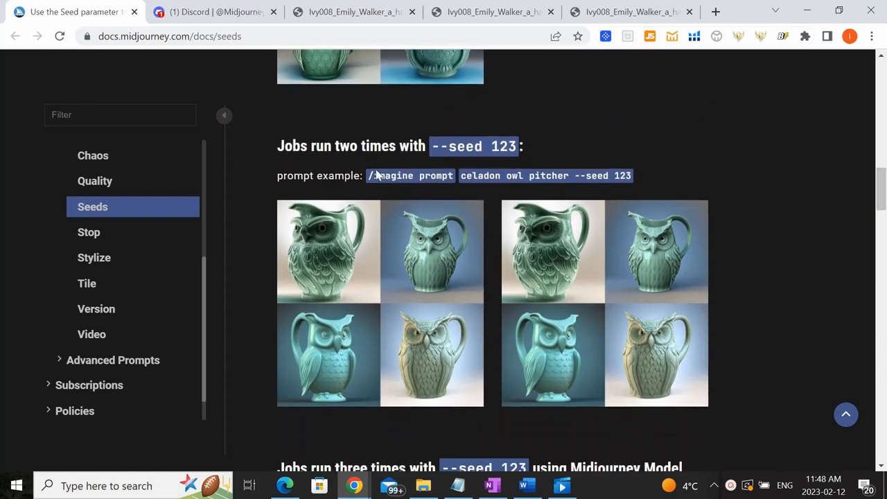
left_click_drag(368, 176, 640, 179)
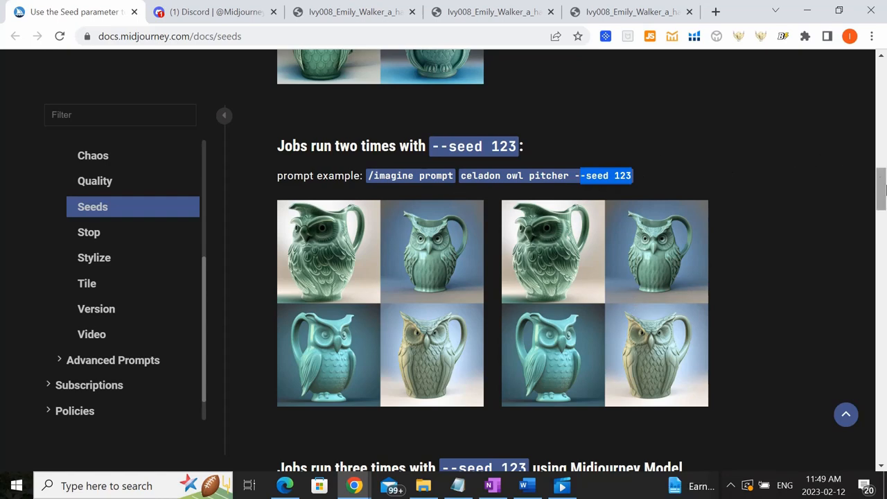
mouse_move(881, 188)
left_mouse_down()
mouse_move(866, 58)
mouse_move(876, 88)
left_mouse_up()
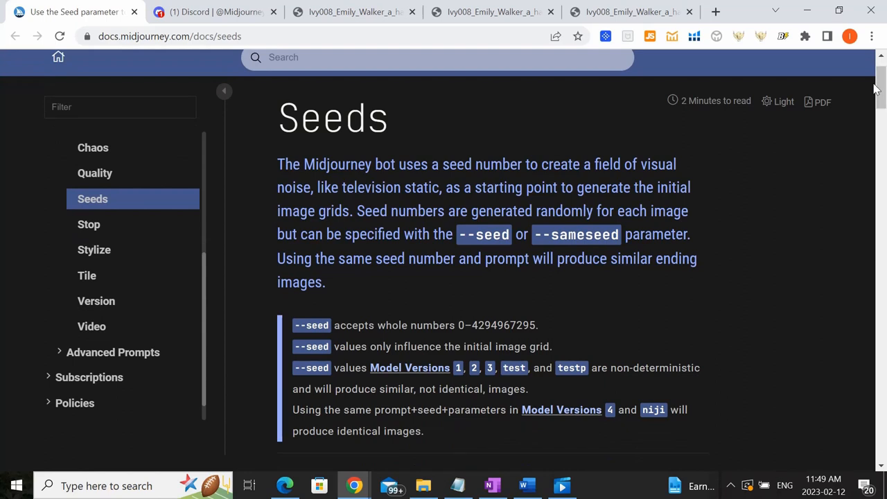
mouse_move(277, 259)
left_mouse_down()
mouse_move(637, 254)
mouse_move(691, 285)
left_mouse_up()
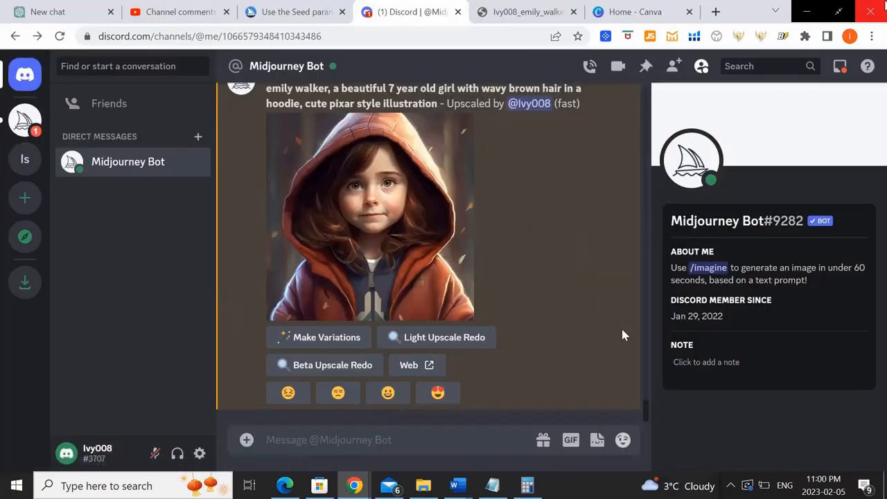
scroll(644, 338, "up", 4)
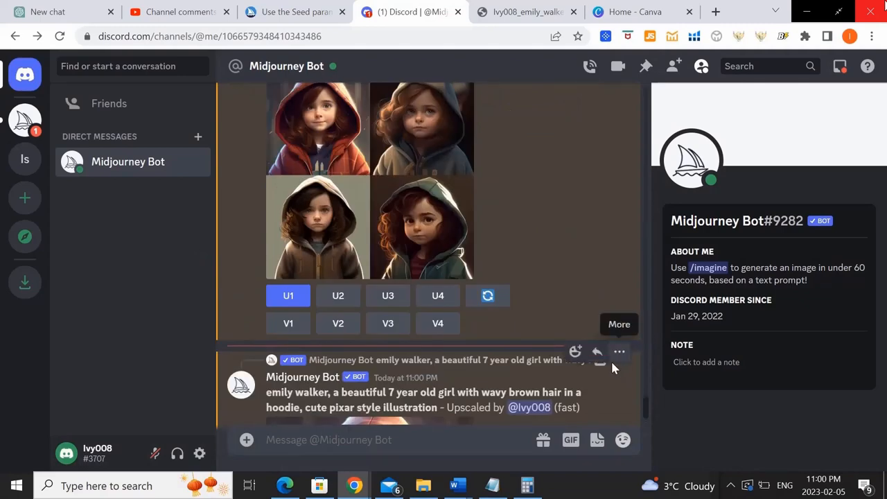
left_click(575, 352)
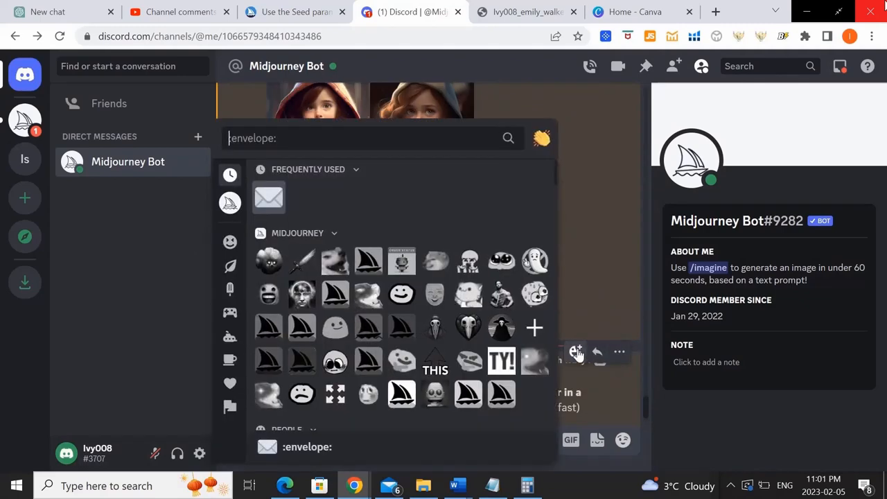
left_click(272, 203)
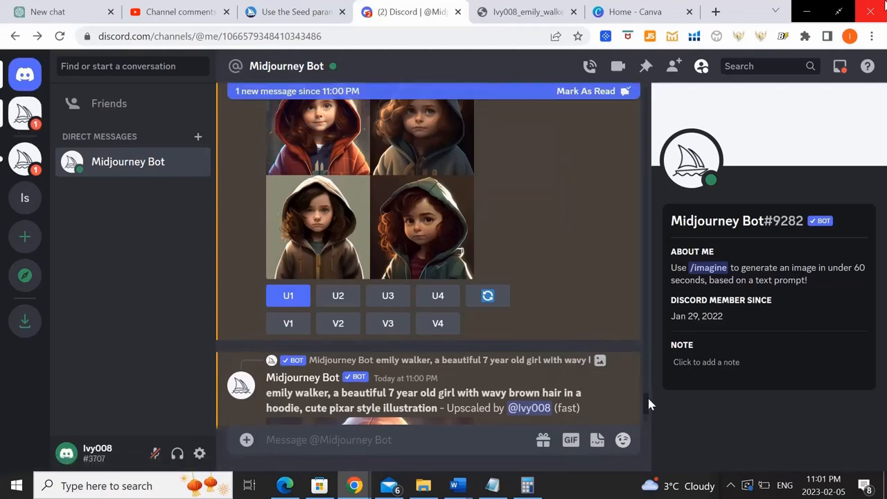
left_click_drag(648, 398, 650, 405)
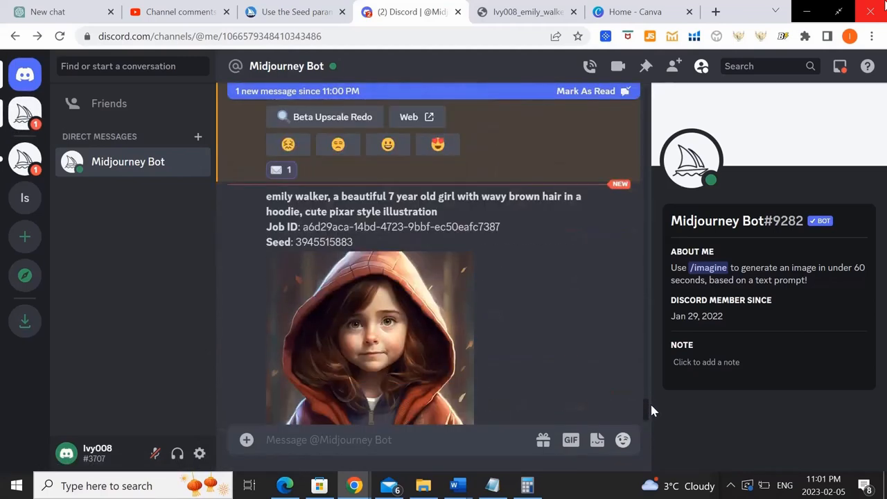
scroll(650, 409, "down", 2)
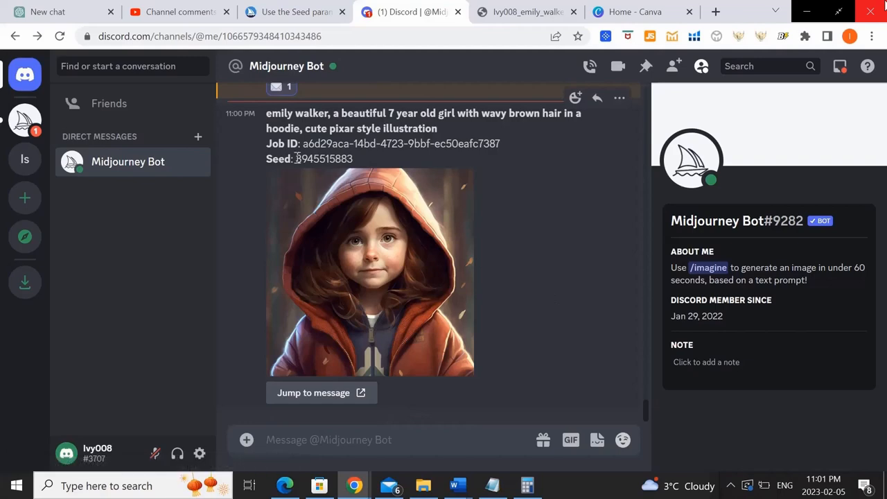
left_click_drag(296, 158, 354, 158)
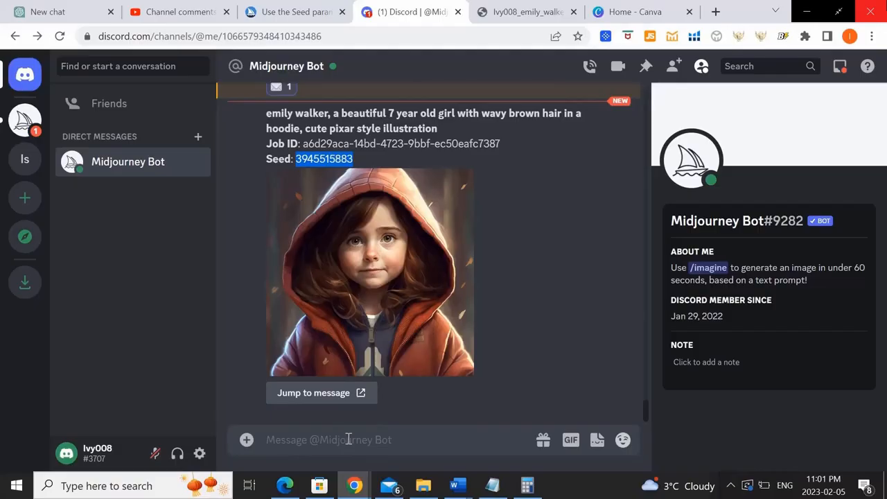
Start an /imagine prompt with the pasted image address followed by the original girl prompt wording.
left_click(349, 438)
type("/imagi")
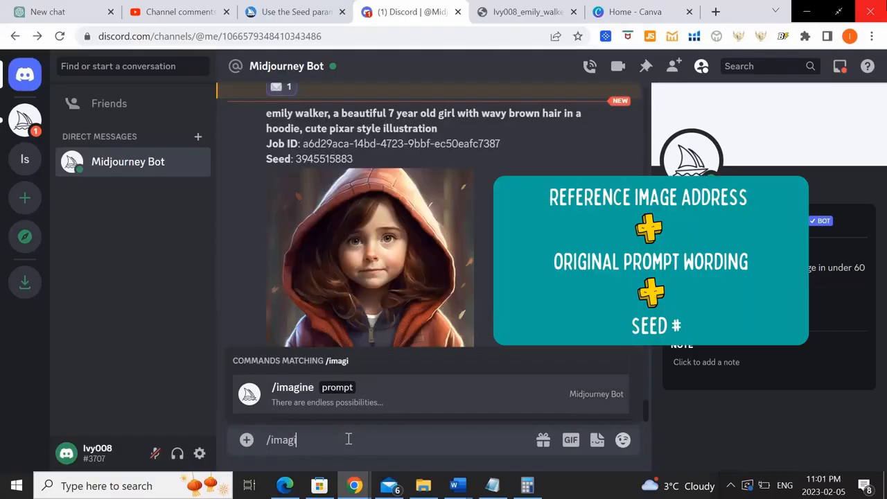
key("Tab")
key("ctrl+v")
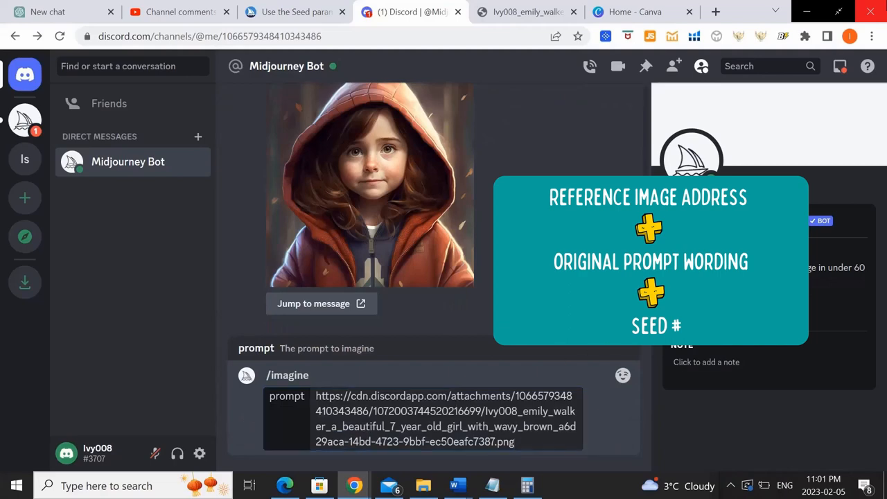
scroll(424, 208, "up", 2)
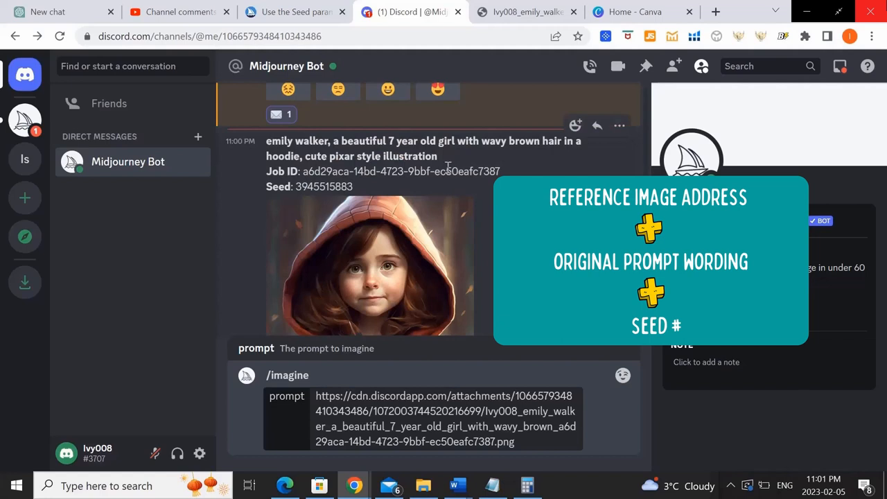
left_click_drag(438, 156, 266, 142)
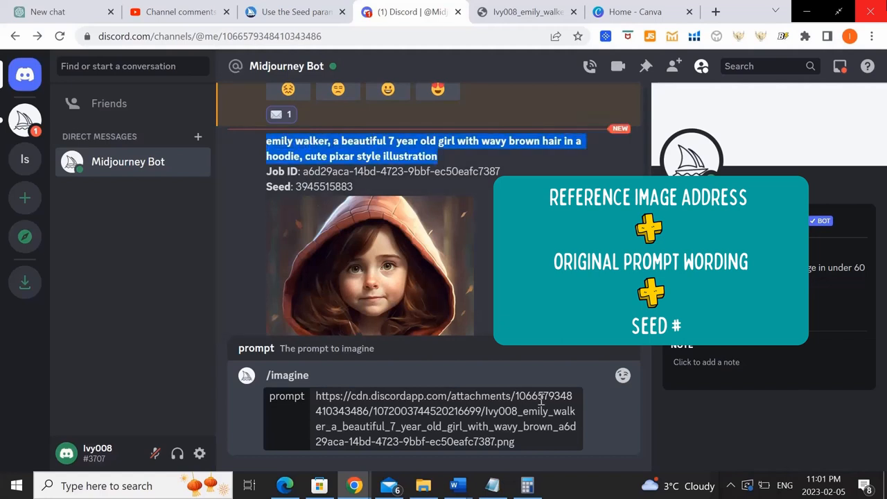
left_click(549, 444)
key("ctrl+v")
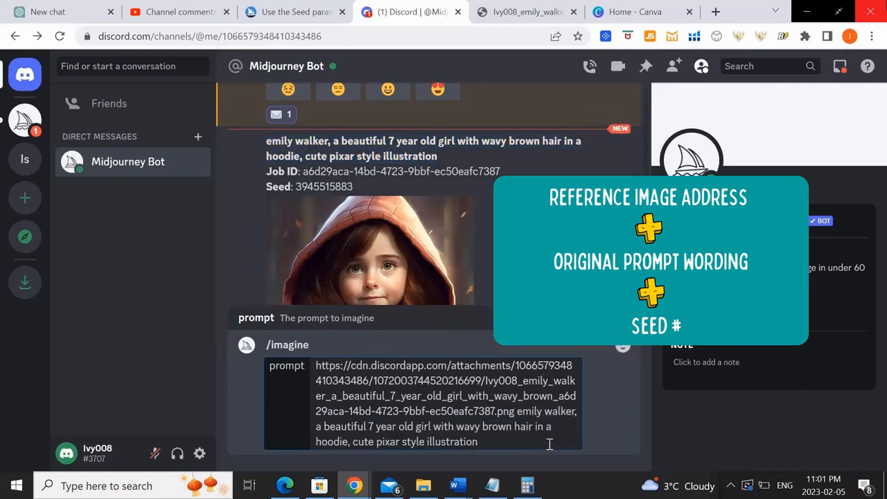
mouse_move(358, 190)
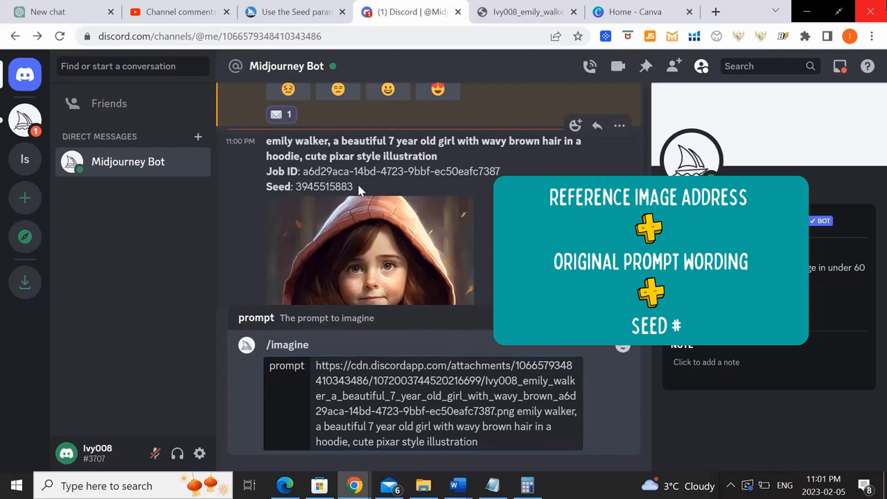
left_click_drag(359, 190, 295, 187)
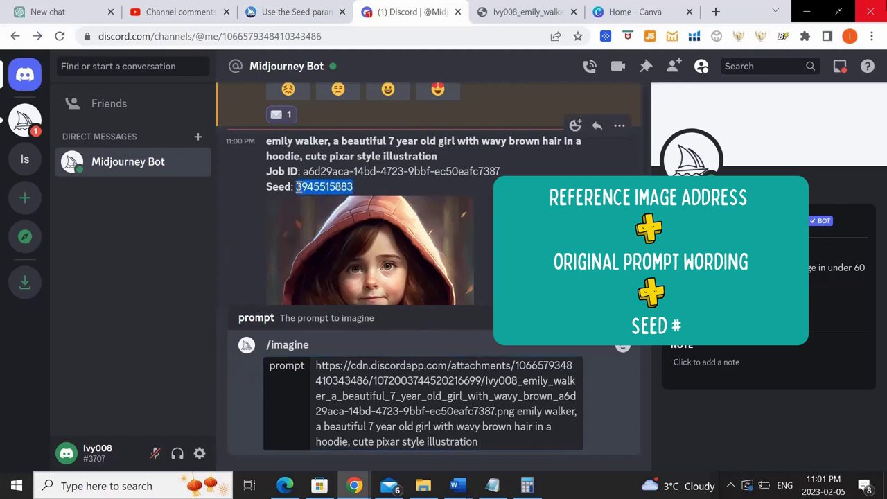
left_click(510, 441)
type("--")
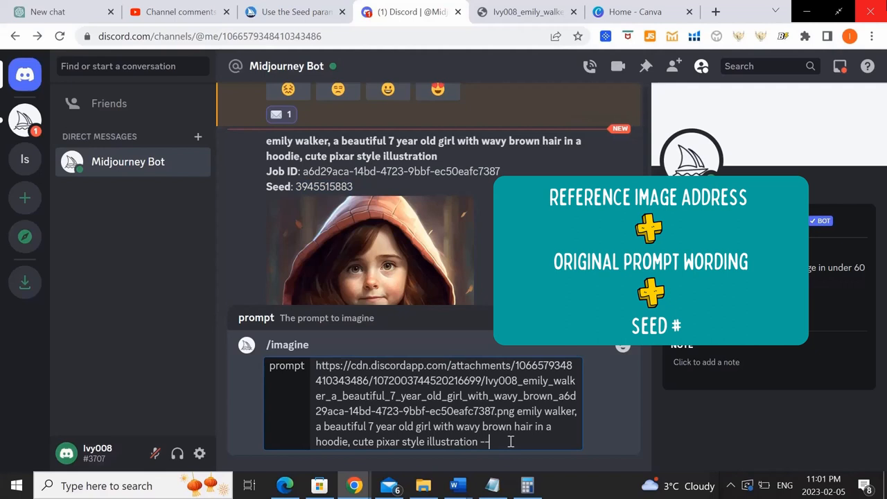
type("see")
type("d")
key("ctrl+v")
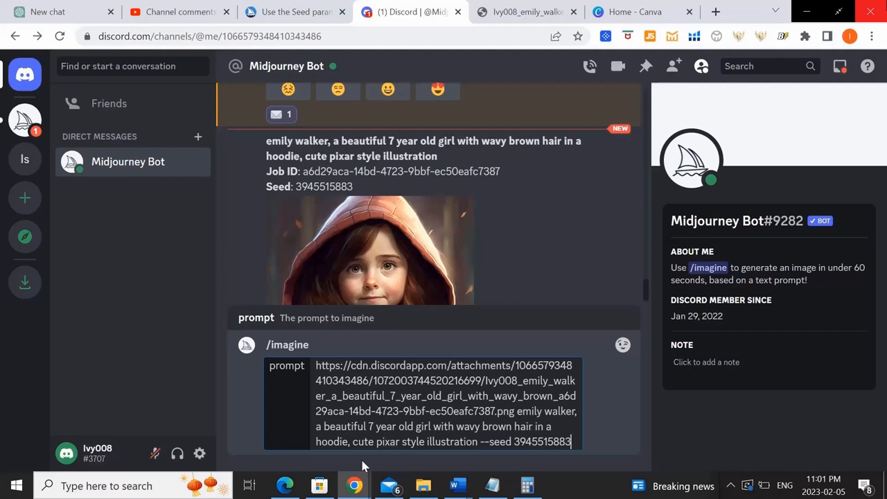
left_click(349, 441)
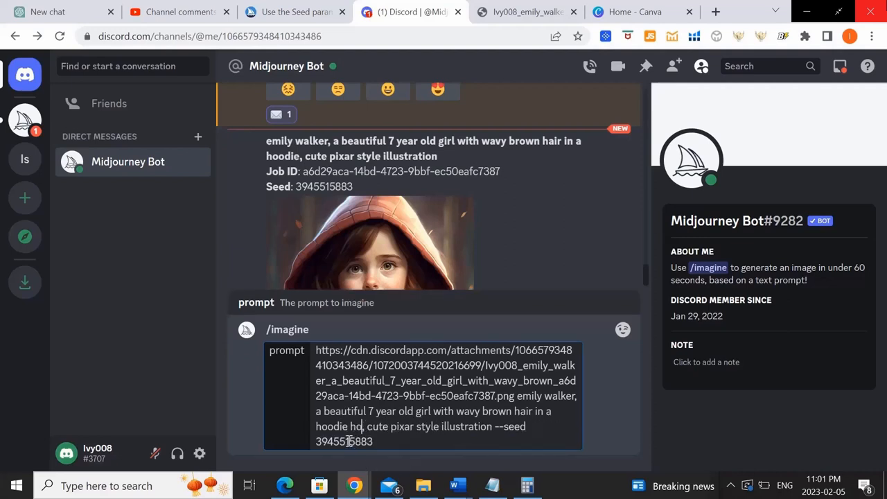
type("holding a ")
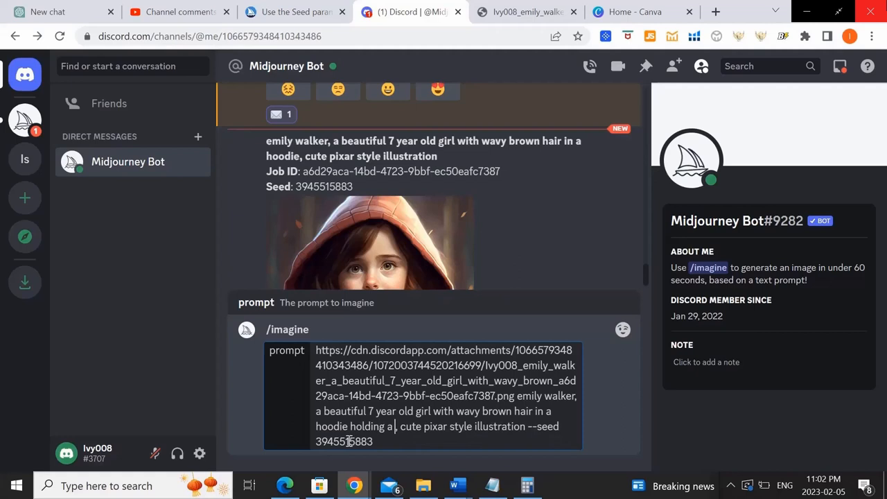
type("small puppy")
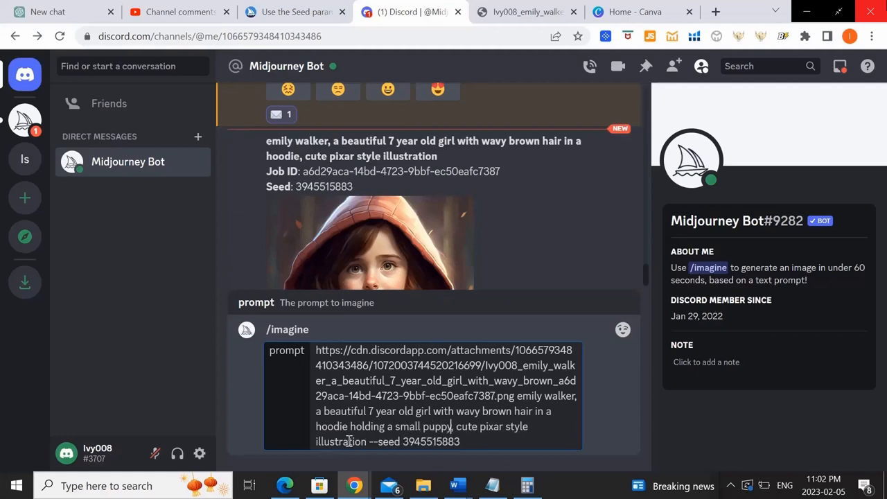
key("Return")
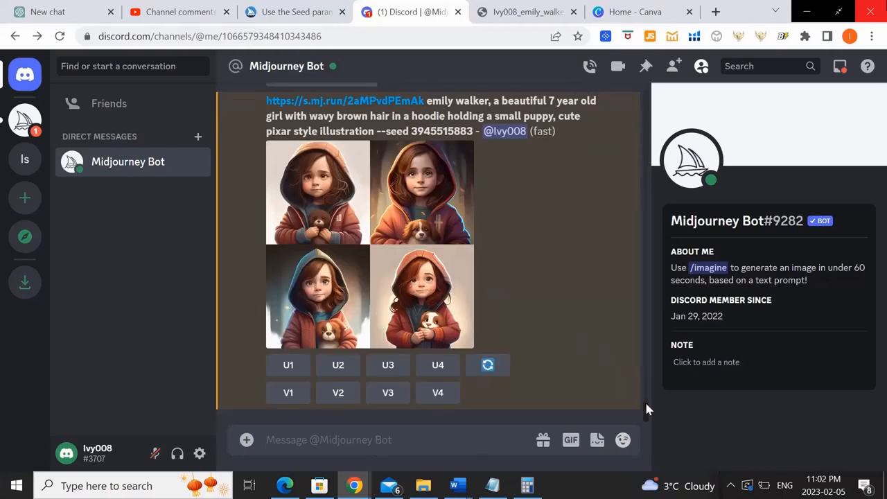
scroll(646, 404, "up", 3)
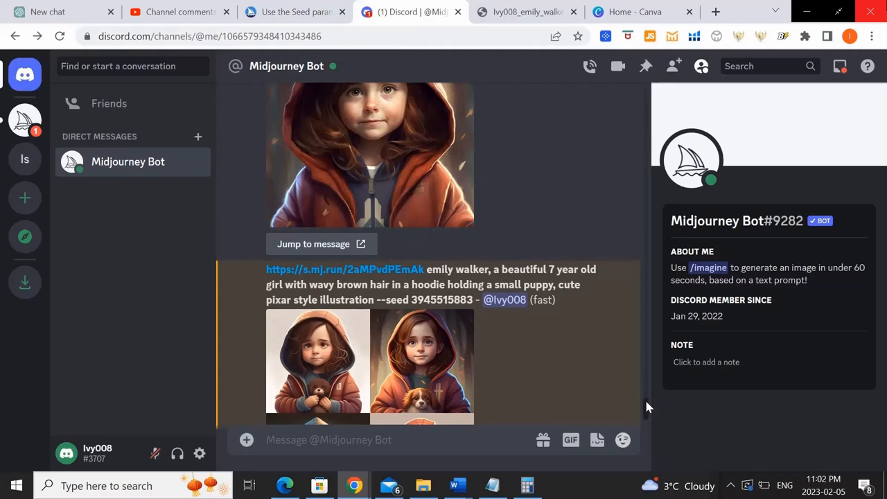
scroll(645, 400, "down", 3)
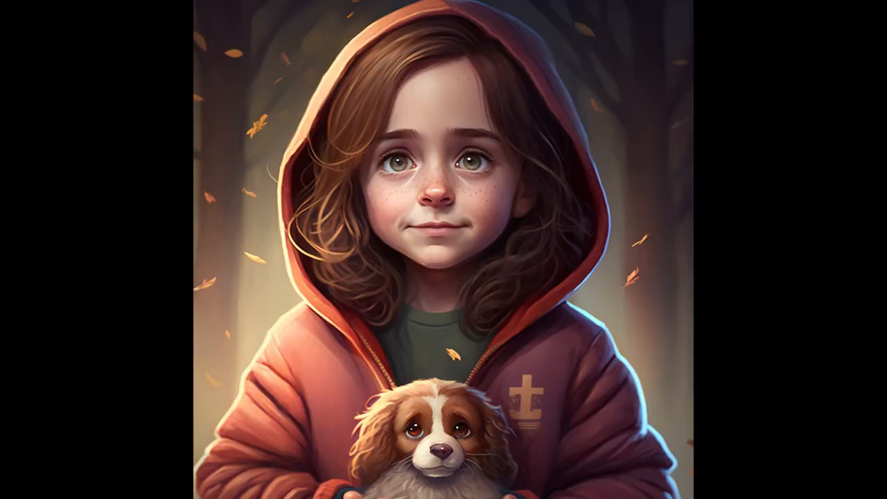
scroll(648, 398, "up", 5)
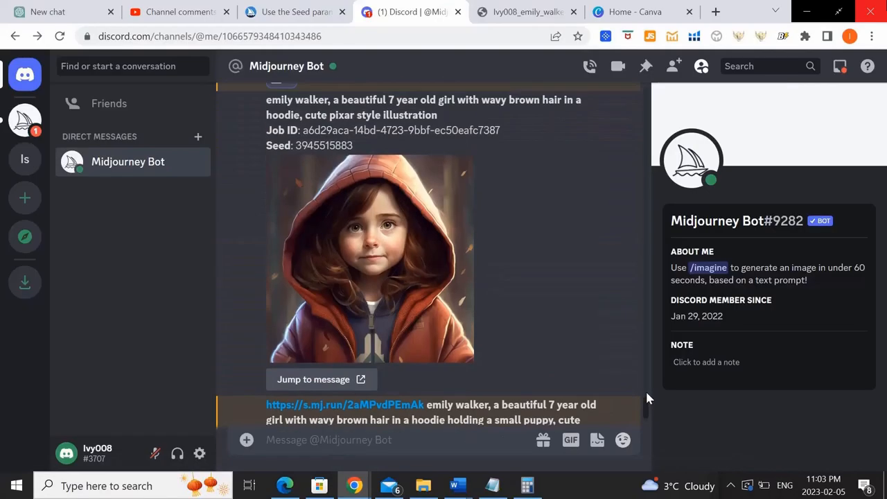
Open the original hooded-girl image in its own browser tab, copy its address, and switch back to Discord.
left_click(406, 338)
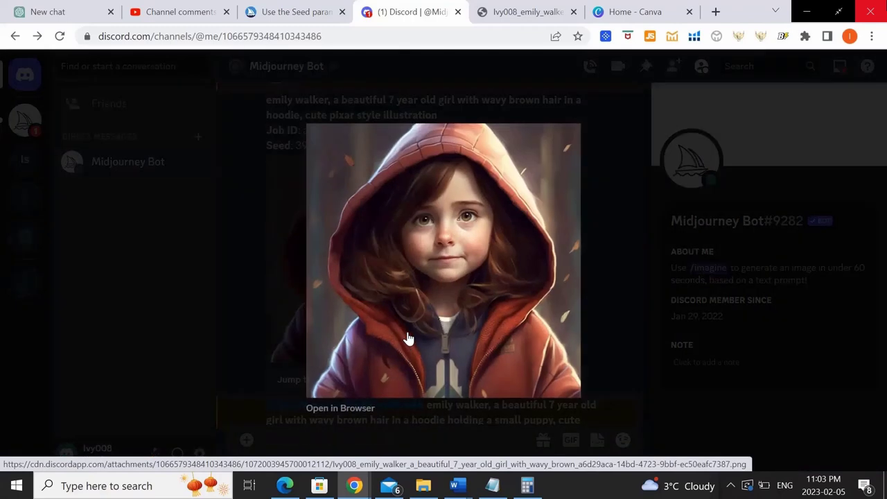
left_click(340, 408)
right_click(383, 259)
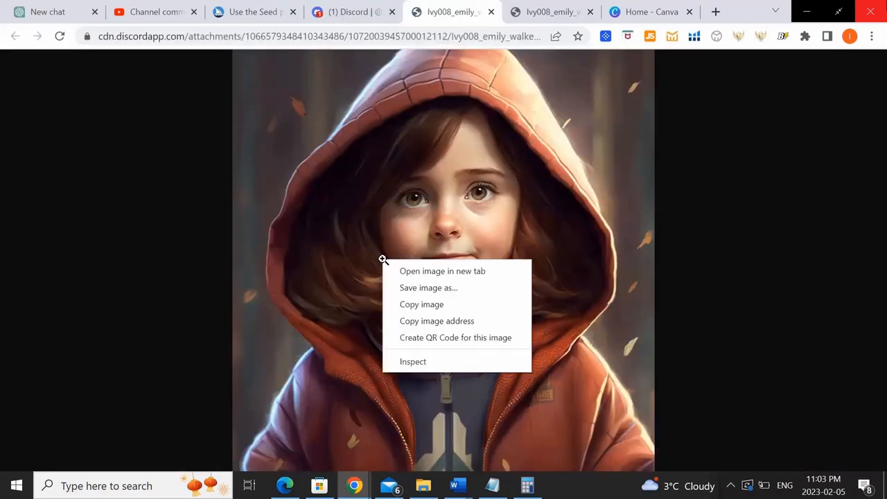
left_click(430, 321)
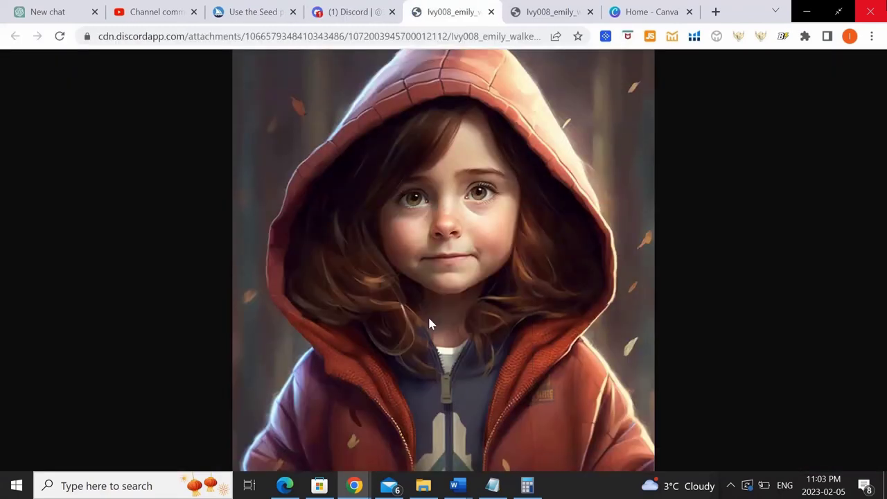
left_click(352, 21)
left_click(233, 239)
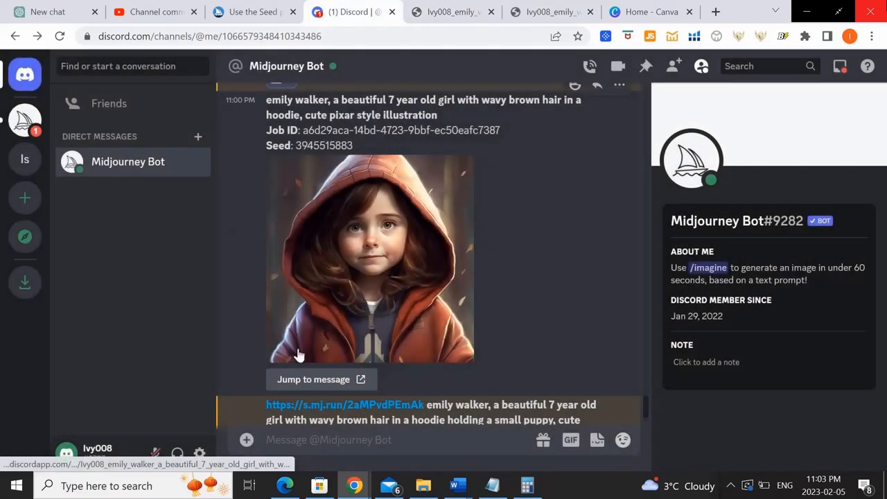
scroll(648, 409, "down", 5)
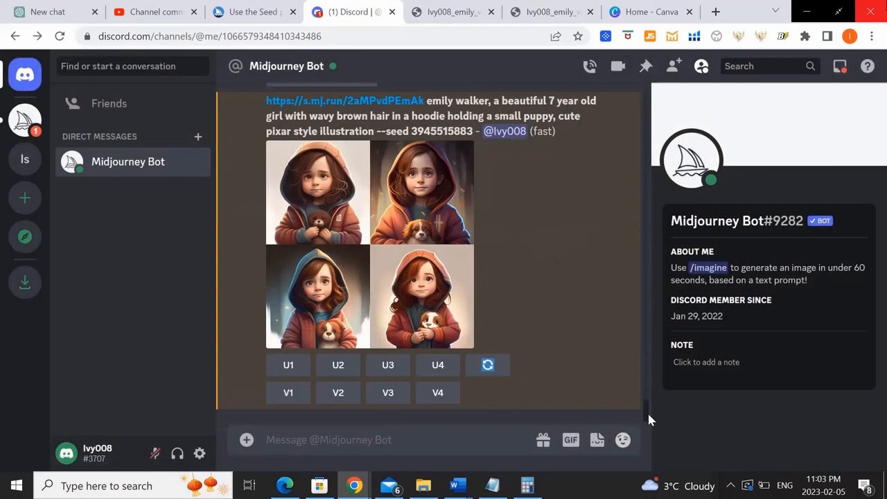
left_click(480, 453)
type("/im")
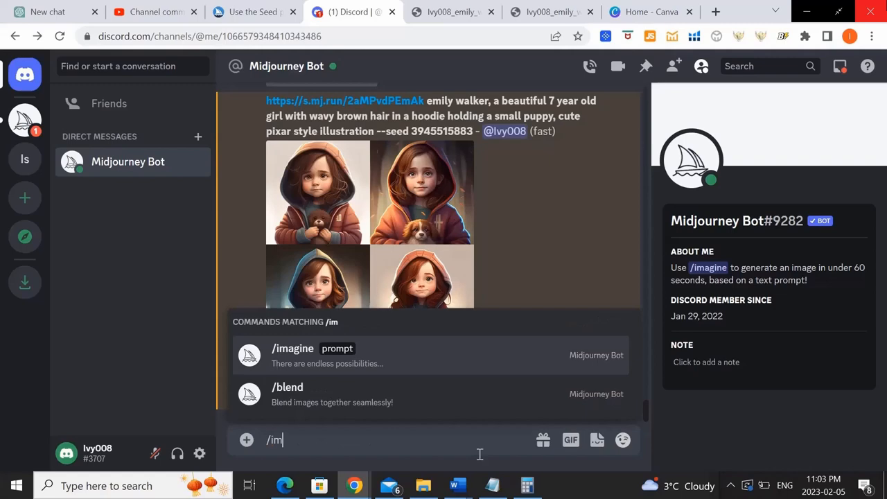
key("Tab")
key("ctrl+v")
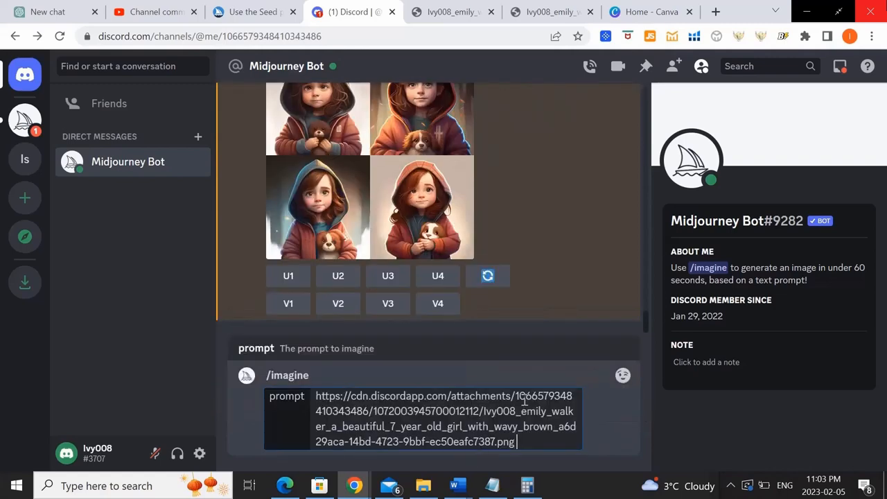
scroll(646, 244, "up", 3)
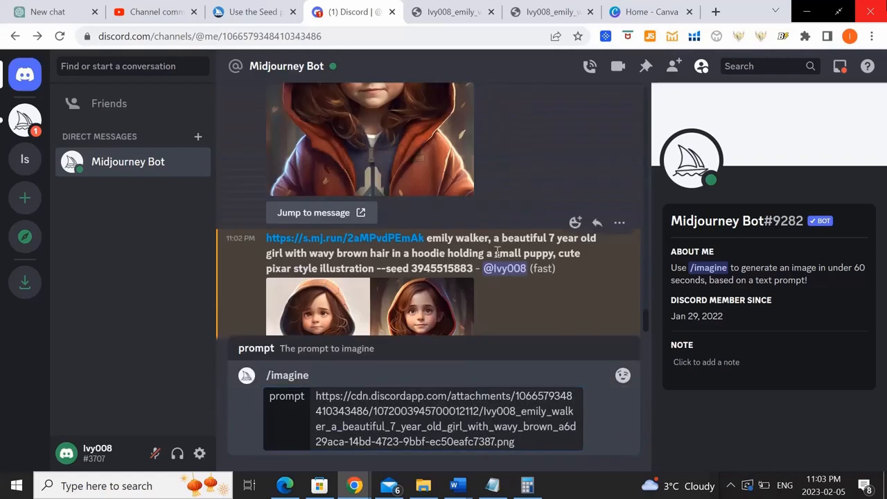
mouse_move(474, 268)
left_mouse_down()
mouse_move(439, 257)
mouse_move(266, 237)
left_mouse_up()
key("ctrl+c")
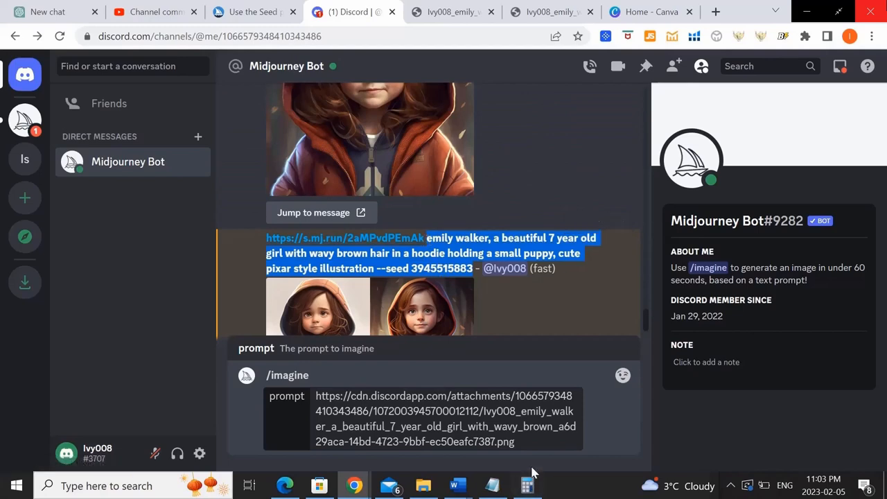
left_click(531, 442)
key("ctrl+v")
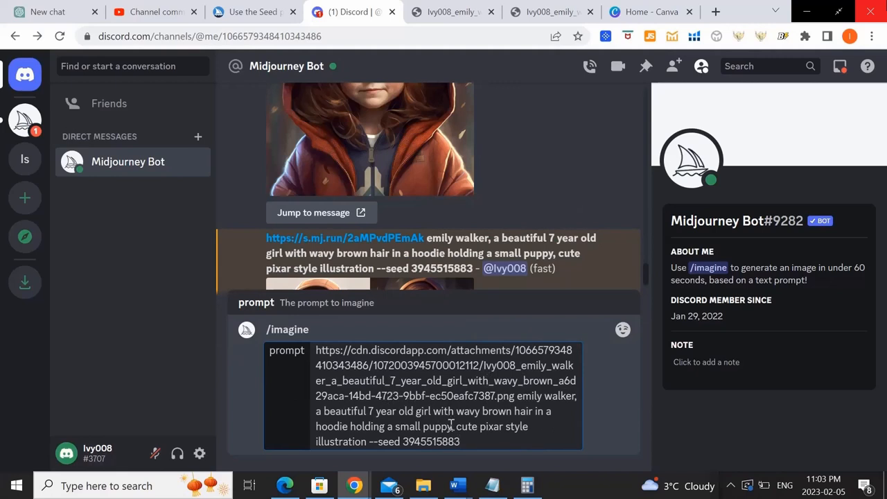
Replace 'holding a small puppy' with 'reading a book' and remove the word 'pointing'.
mouse_move(452, 426)
left_mouse_down()
mouse_move(356, 437)
mouse_move(352, 428)
left_mouse_up()
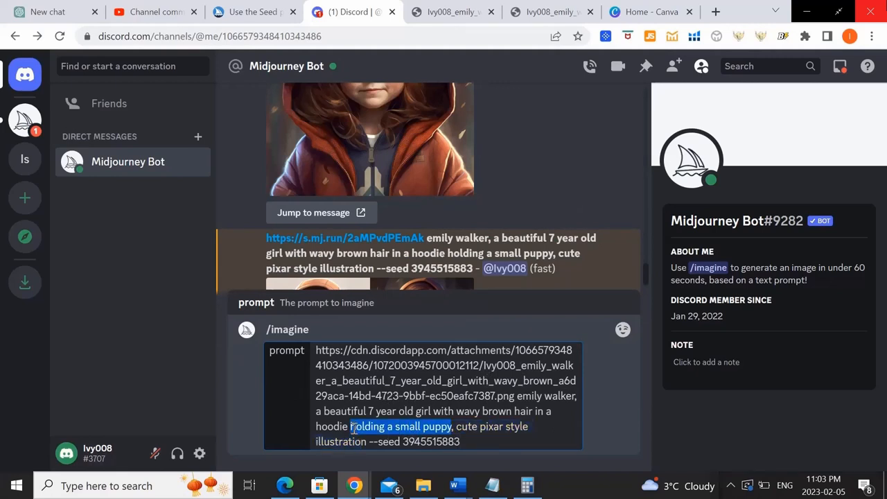
type("poin")
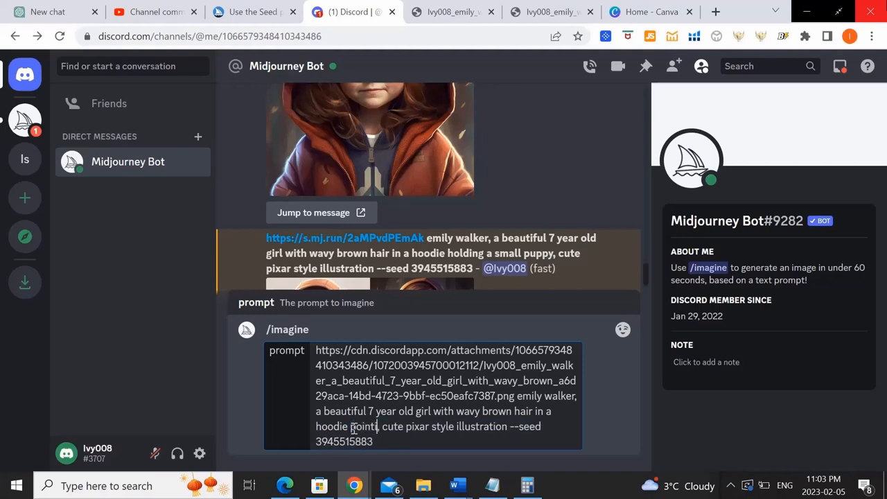
type("ting")
key("BackSpace")
key("BackSpace")
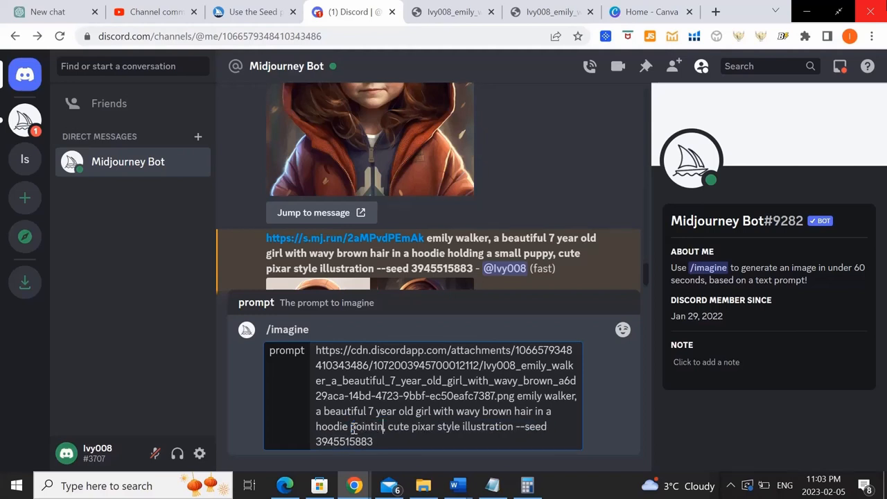
key("BackSpace")
key("BackSpace")
key("BackSpace")
key("BackSpace")
key("BackSpace")
key("BackSpace")
type("read")
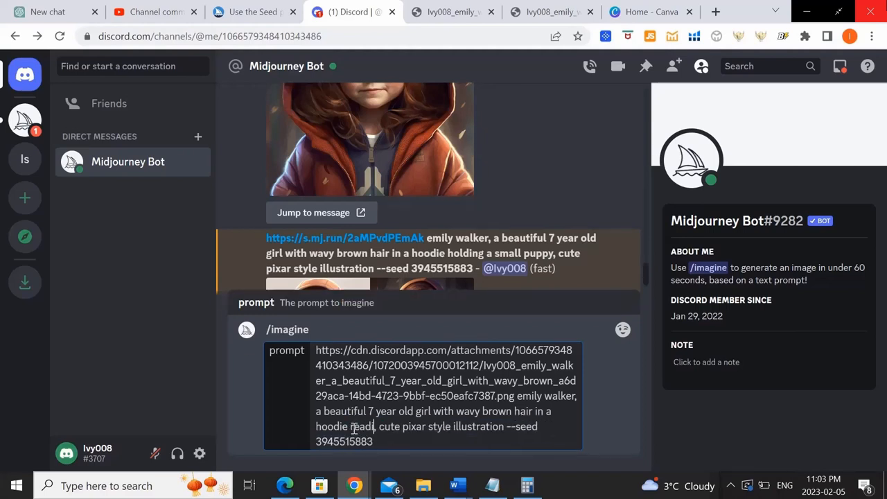
type("ing a book")
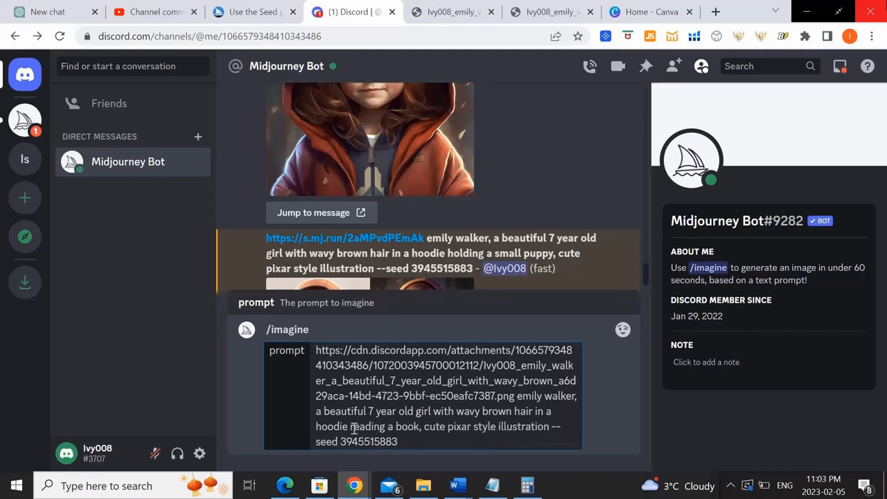
Send the reading-a-book prompt to the bot and review the finished grid.
key("Return")
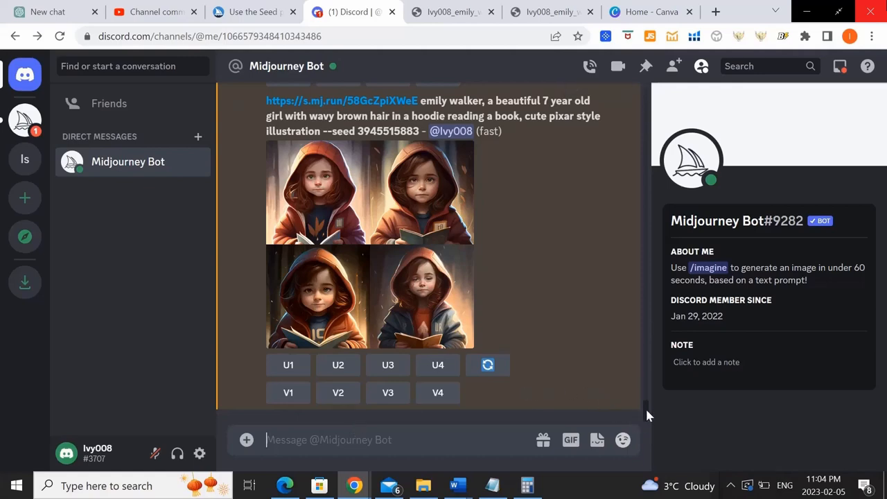
scroll(645, 414, "up", 1)
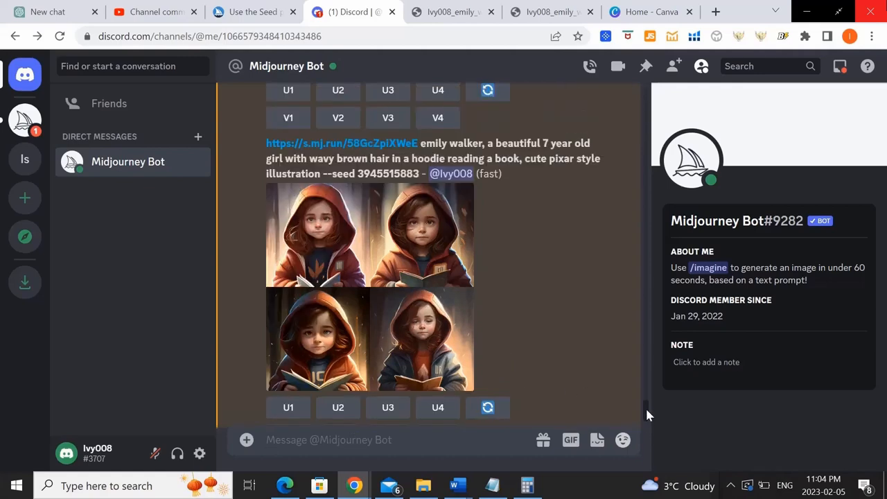
scroll(645, 414, "up", 2)
scroll(645, 413, "up", 2)
scroll(647, 413, "down", 3)
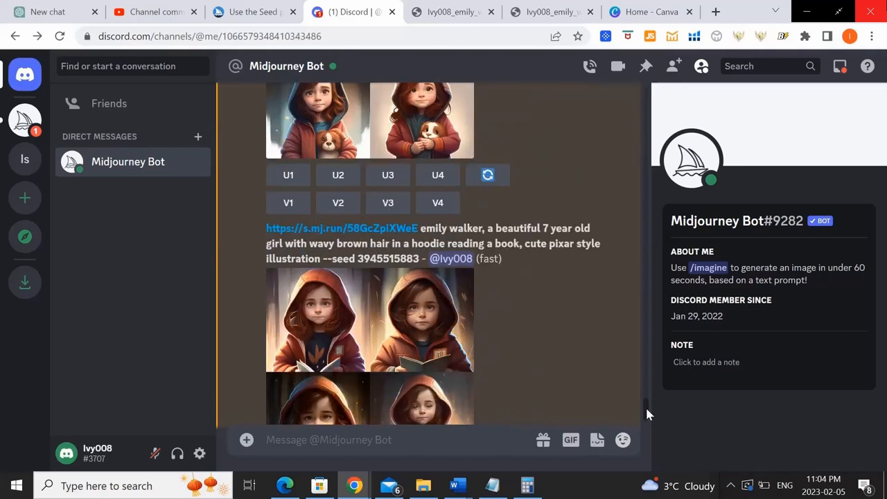
scroll(646, 414, "down", 2)
scroll(646, 416, "down", 1)
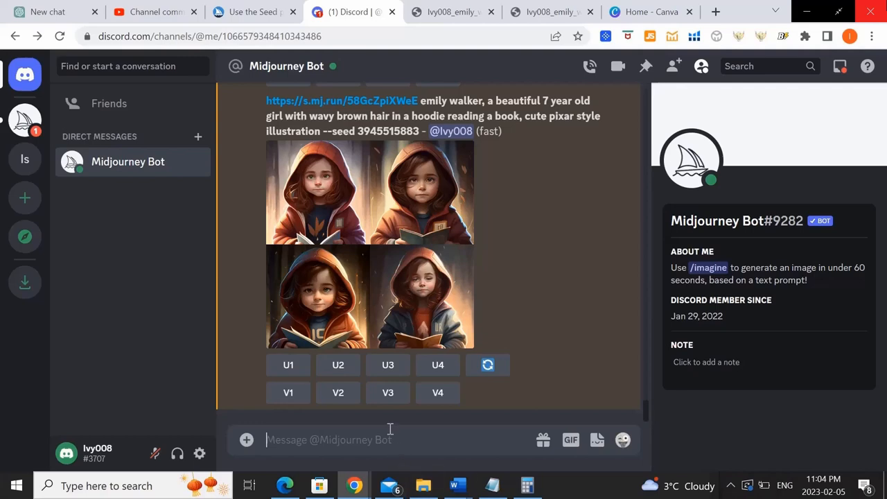
type("/i")
Start a fresh /imagine prompt and paste in the girl image's copied web address.
key("Tab")
key("BackSpace")
key("BackSpace")
type("/im")
key("Tab")
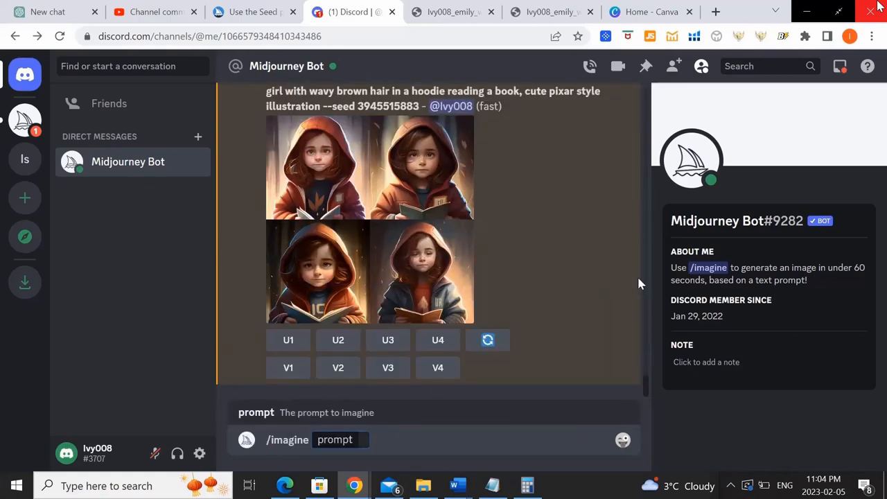
left_click(444, 11)
right_click(461, 170)
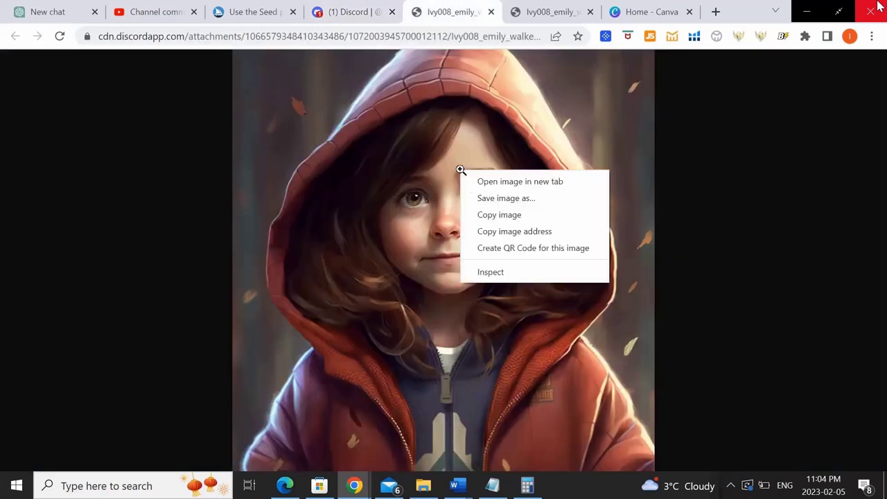
left_click(496, 231)
left_click(357, 12)
key("ctrl+v")
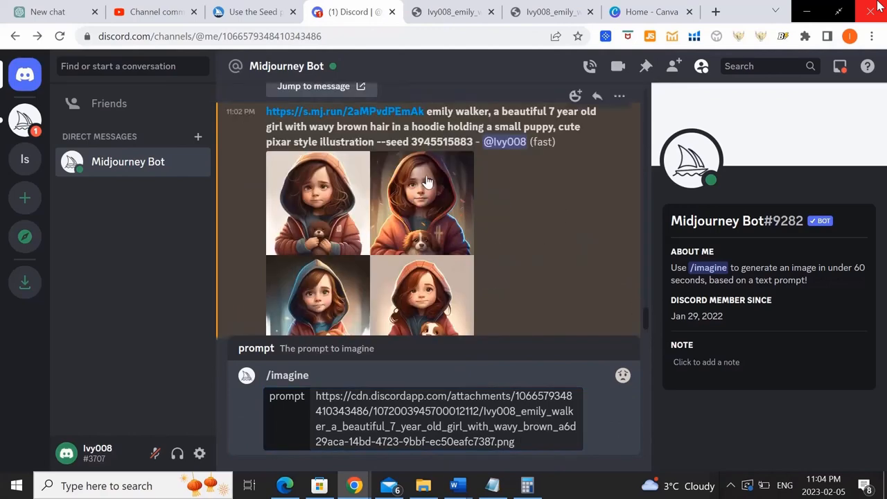
mouse_move(388, 182)
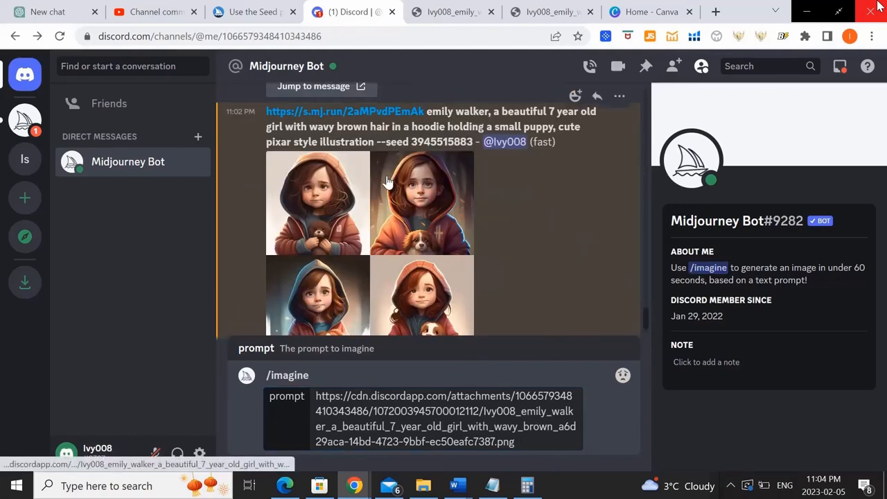
mouse_move(473, 142)
left_mouse_down()
mouse_move(446, 113)
mouse_move(267, 111)
left_mouse_up()
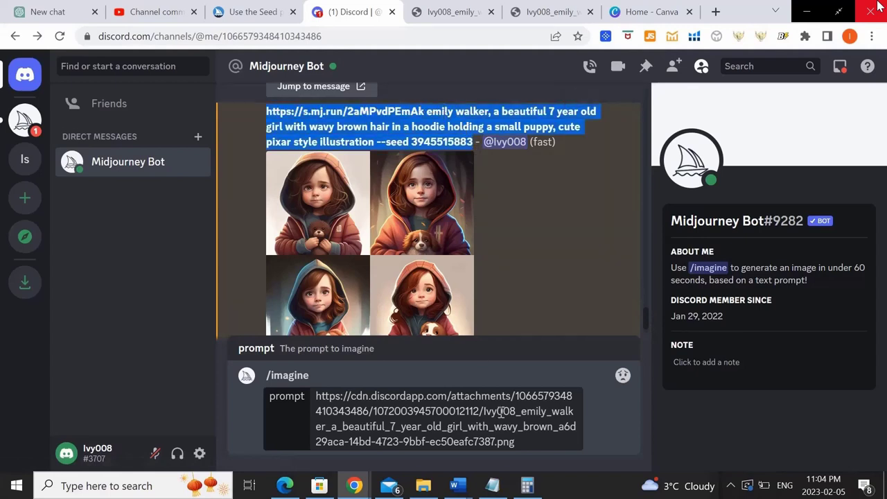
left_click(470, 144)
left_click_drag(473, 142, 427, 113)
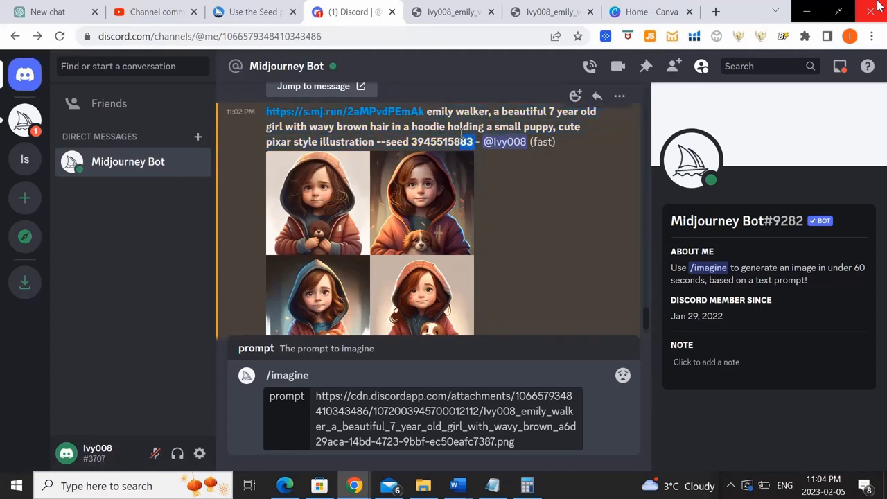
key("ctrl+c")
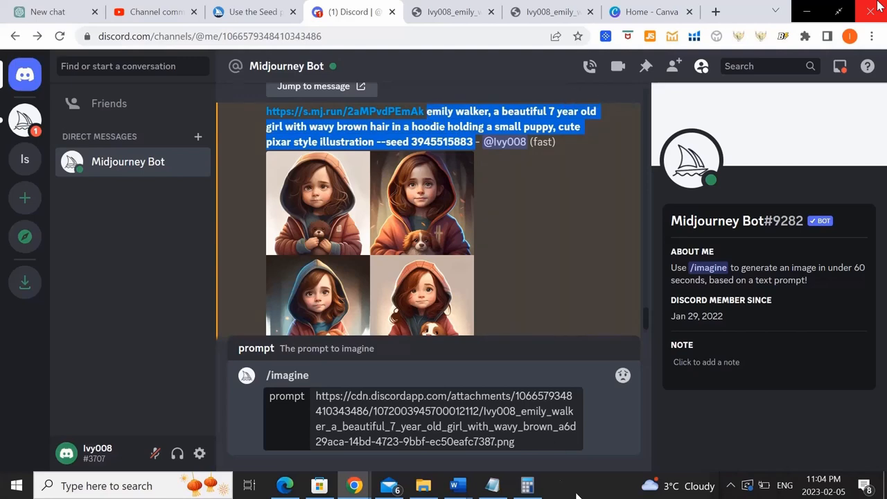
Paste the puppy prompt after the link, swap in 'looking up and pointing to the sky', and send it.
left_click(539, 442)
key("ctrl+v")
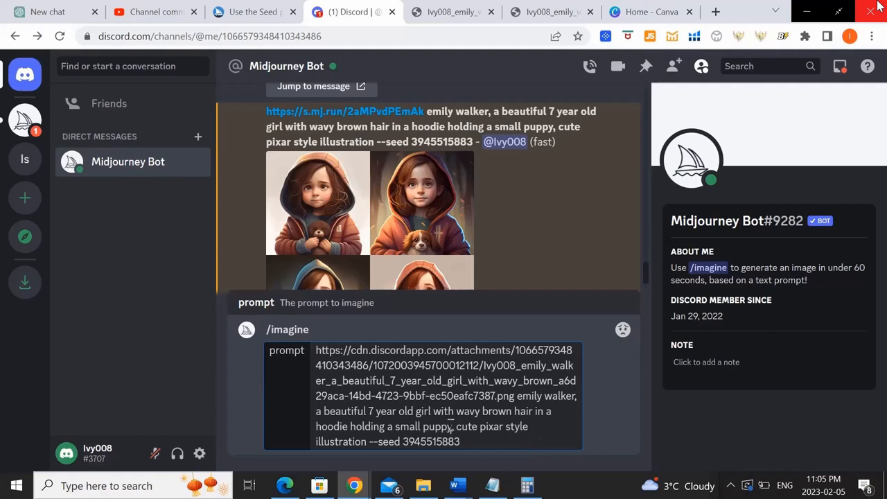
left_click_drag(451, 427, 352, 428)
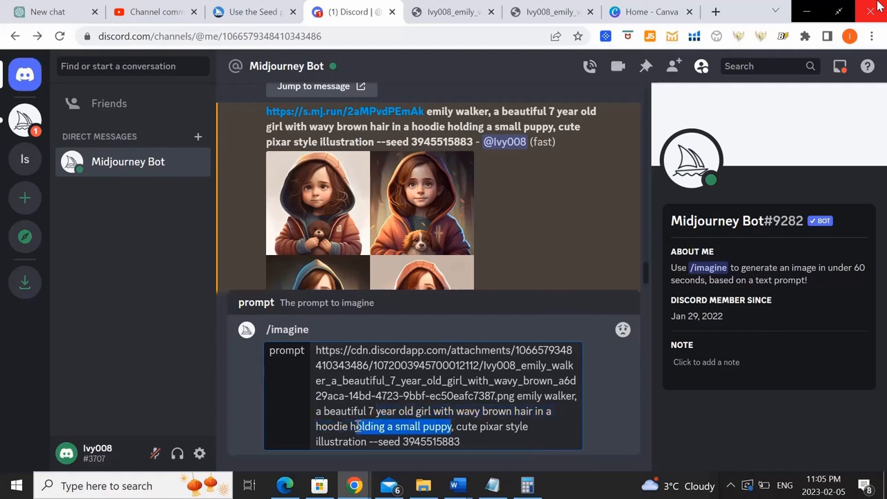
key("BackSpace")
type("llustration --seed 3945515883")
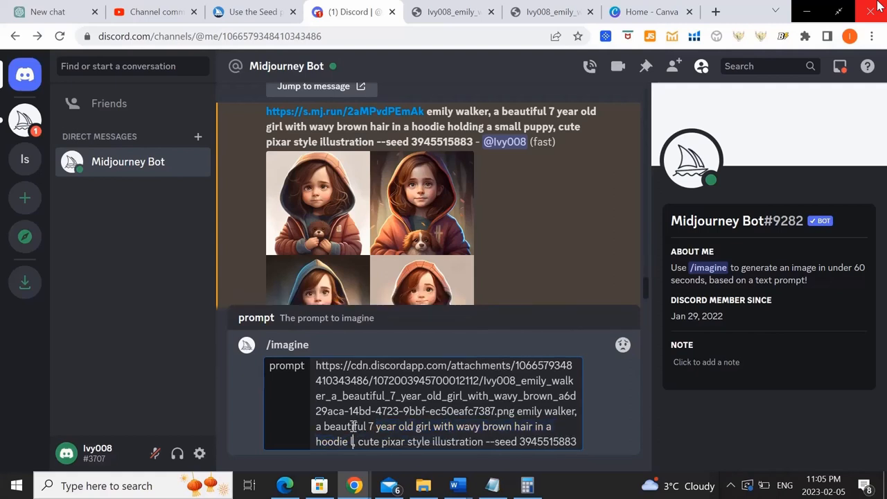
type("ooking up ")
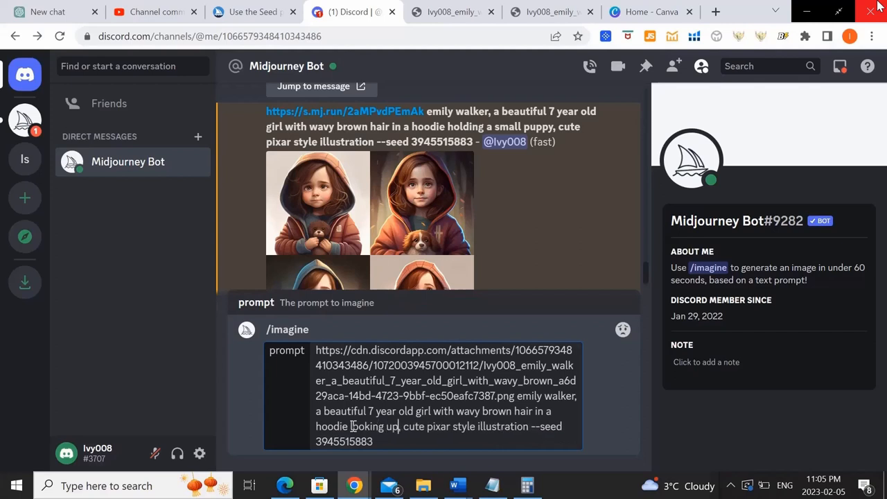
type("and poi")
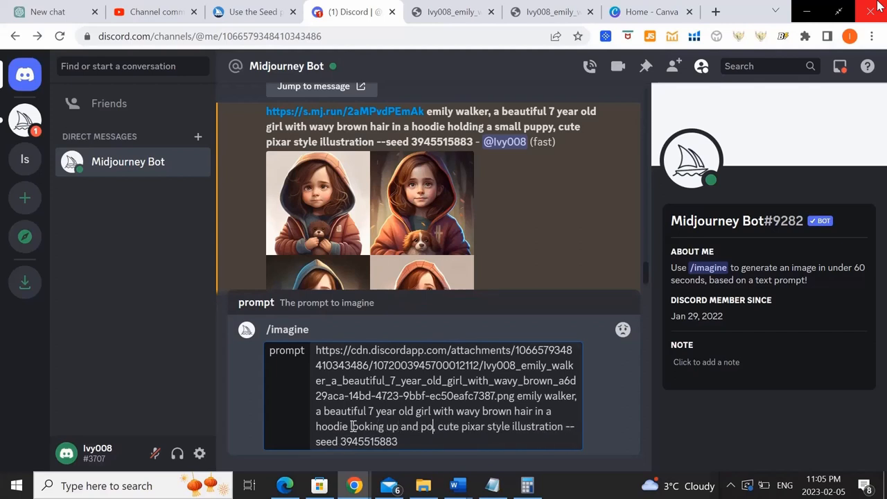
type("ntint to t")
key("BackSpace")
key("BackSpace")
key("BackSpace")
key("BackSpace")
key("BackSpace")
key("BackSpace")
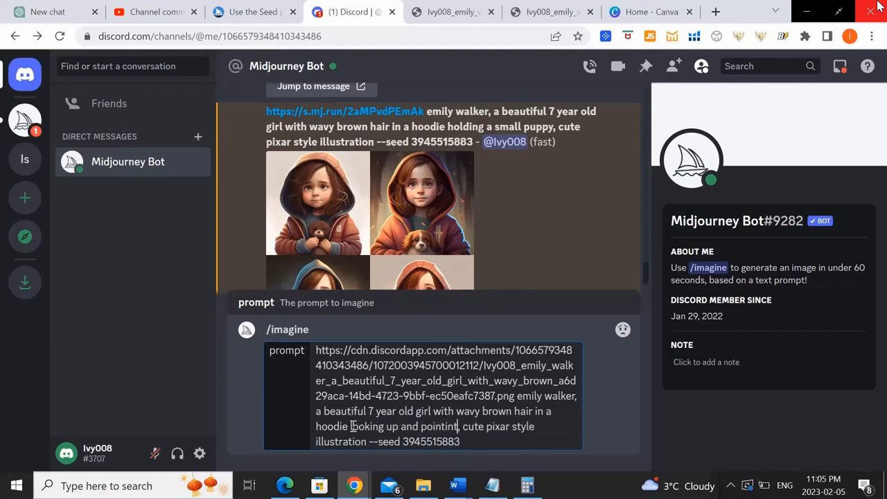
type("g to the sky")
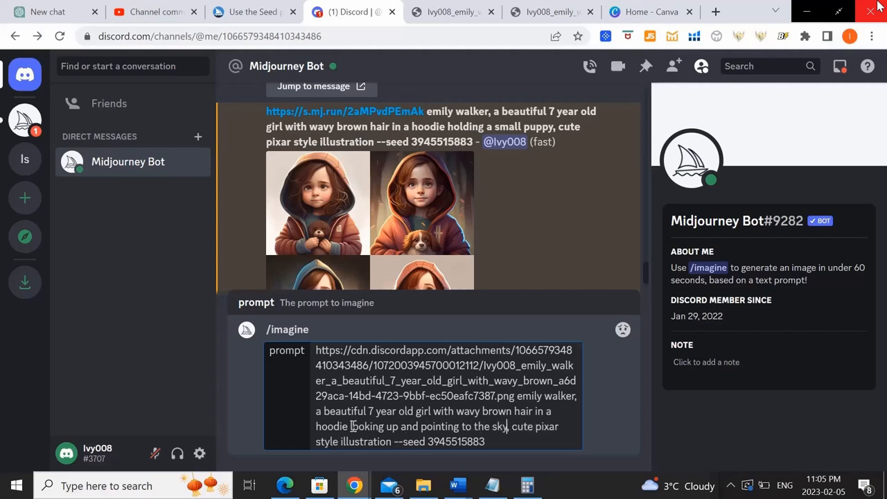
key("Return")
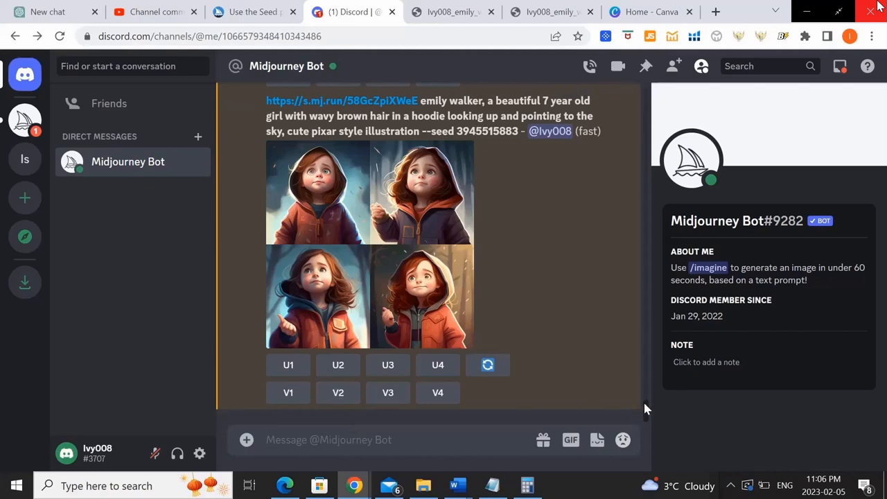
scroll(644, 408, "up", 2)
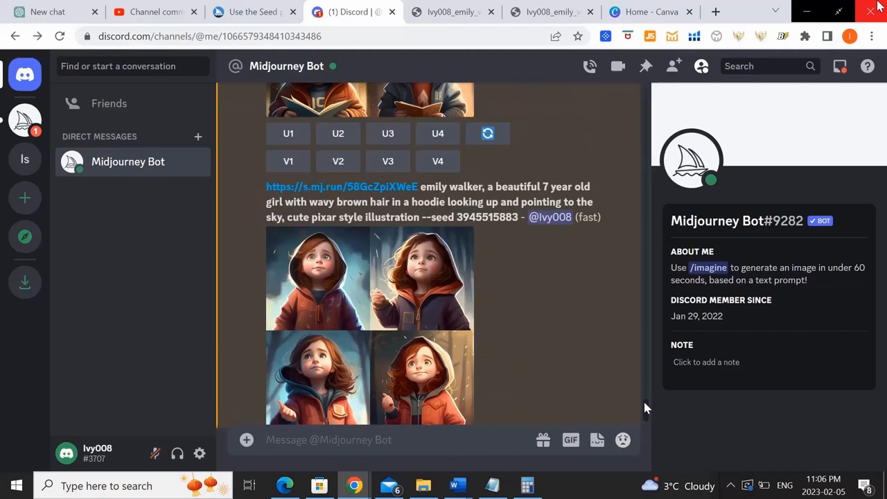
scroll(643, 409, "up", 3)
scroll(643, 408, "down", 1)
scroll(645, 408, "down", 4)
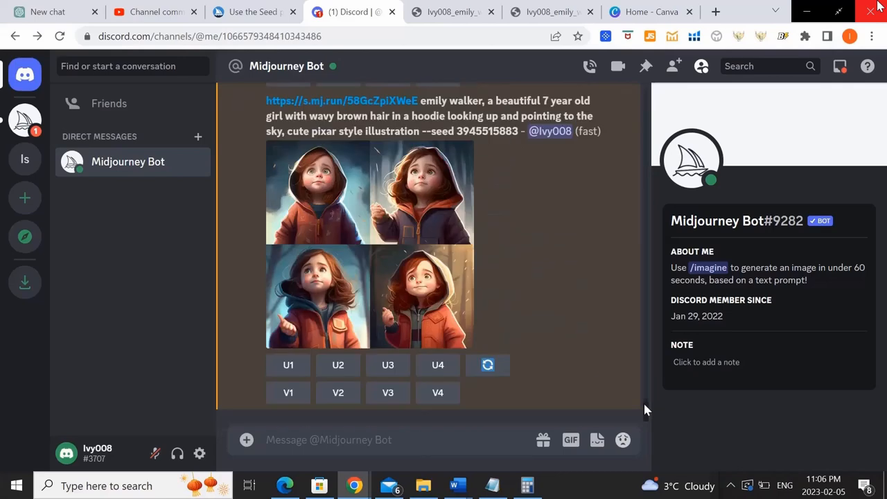